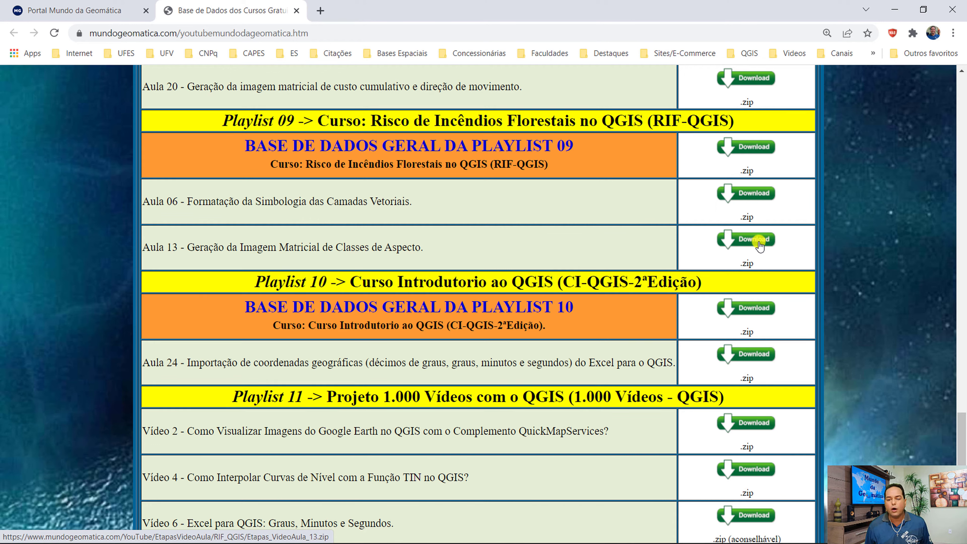
Download the Aula 13 archive, Etapas_VideoAula_13.zip, from the Playlist 09 list and show it in its folder.
{"action": "left_click", "coordinate": [760, 243]}
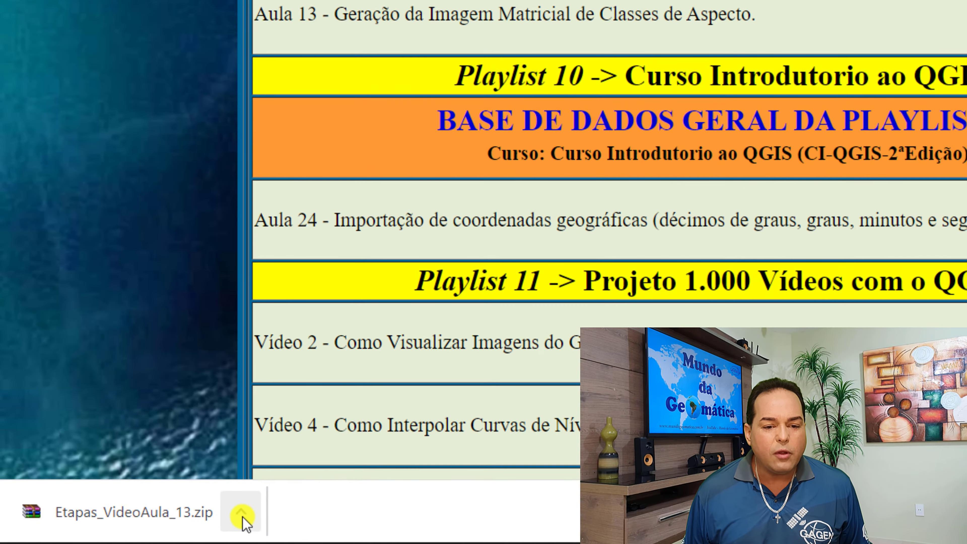
{"action": "left_click", "coordinate": [136, 527]}
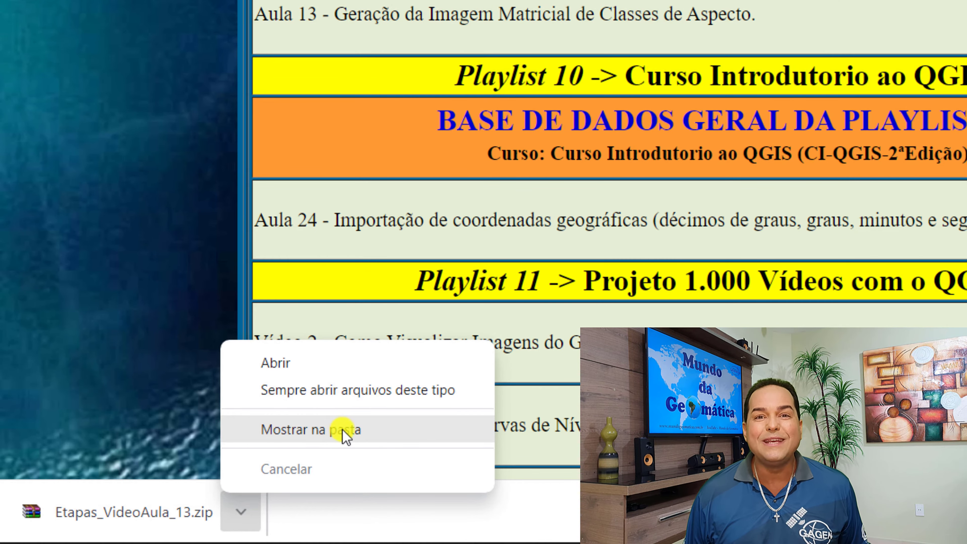
{"action": "left_click", "coordinate": [364, 431]}
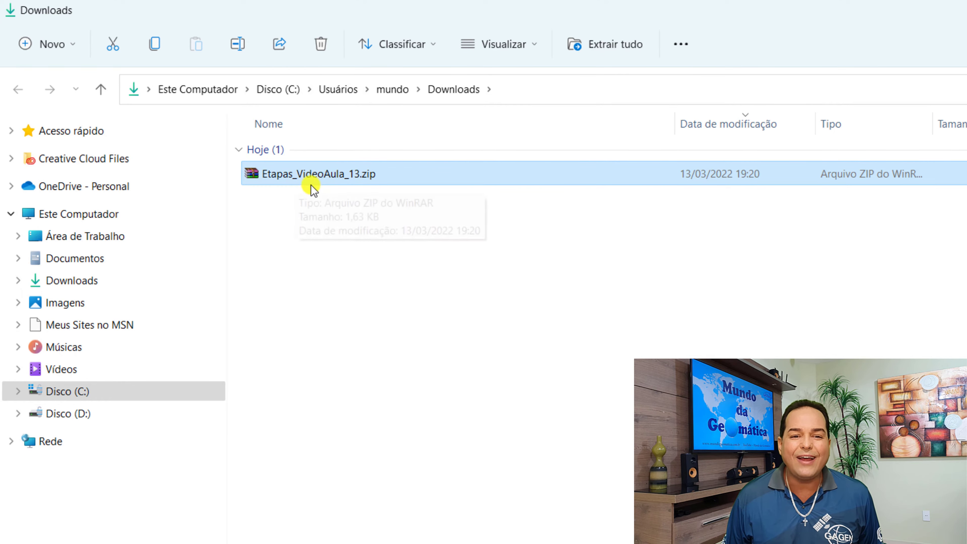
Extract Etapas_VideoAula_13.zip with 7-Zip into an Etapas_VideoAula_13 folder in Downloads.
{"action": "right_click", "coordinate": [389, 175]}
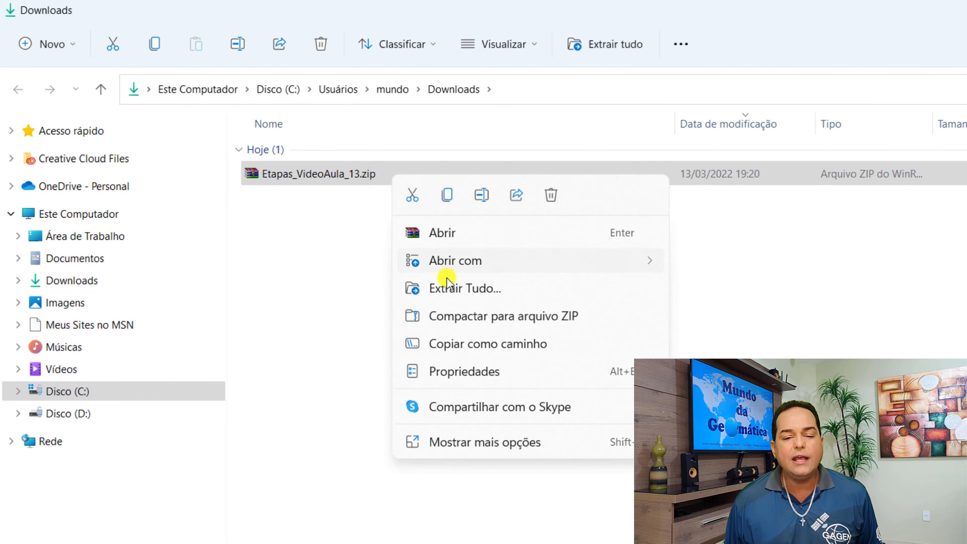
{"action": "left_click", "coordinate": [470, 444]}
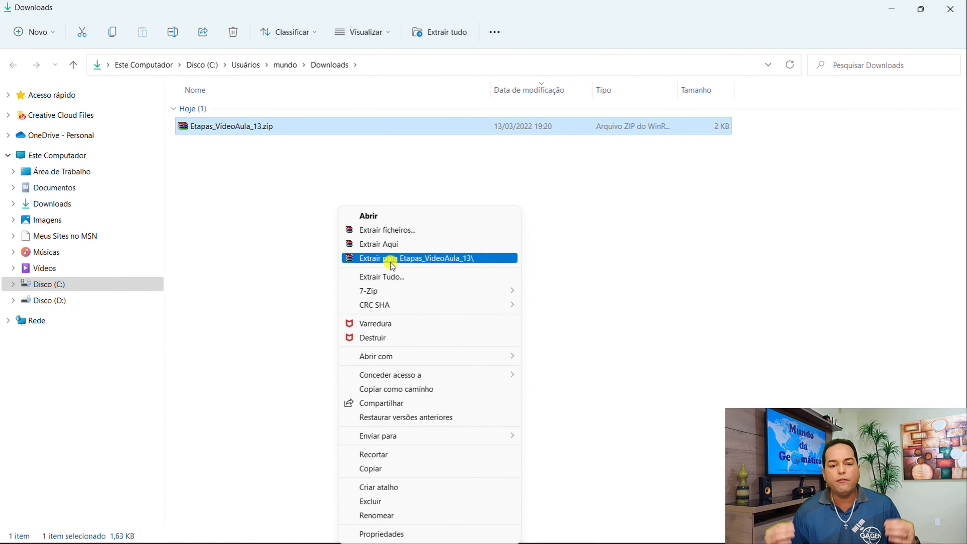
{"action": "mouse_move", "coordinate": [372, 290]}
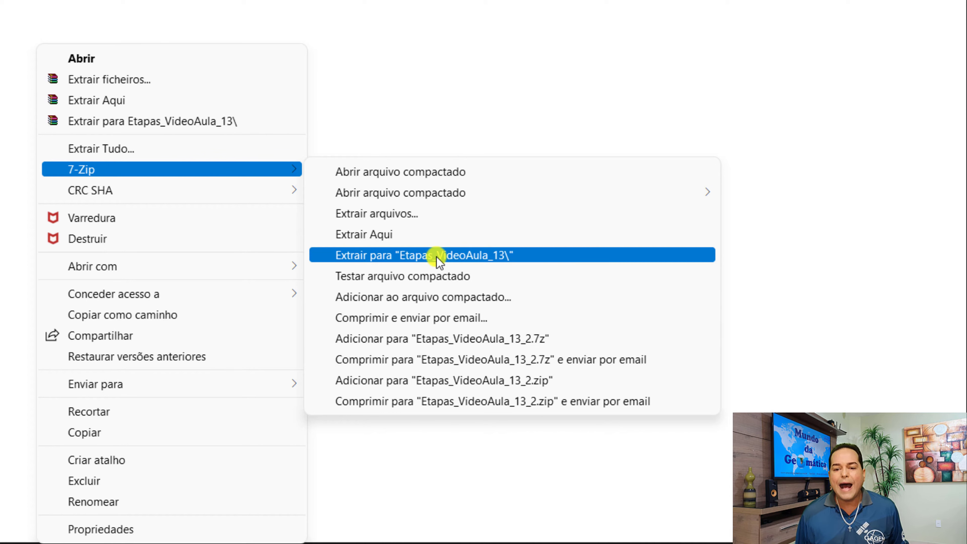
{"action": "left_click", "coordinate": [498, 259]}
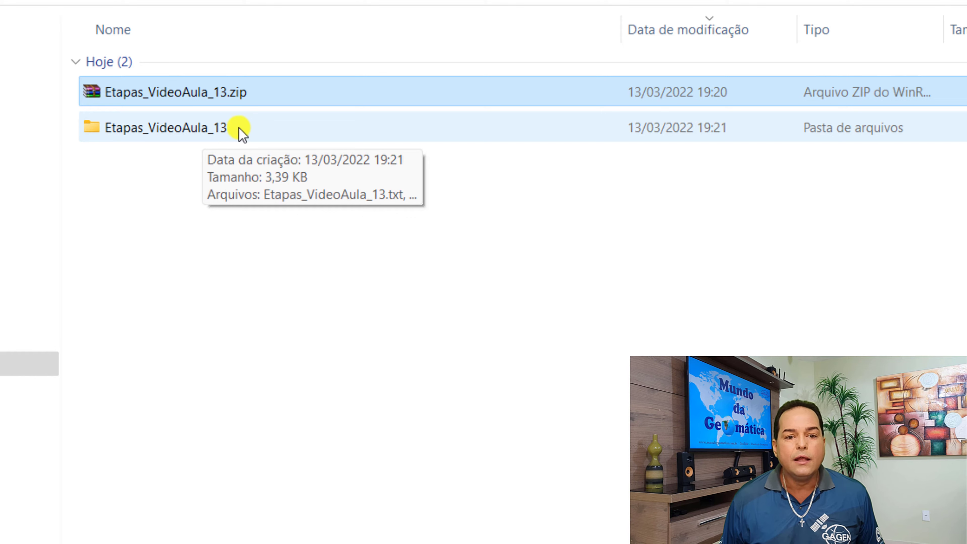
Copy the extracted Etapas_VideoAula_13 folder into the BD_RIF_QGIS folder on drive C:.
{"action": "left_click", "coordinate": [228, 128]}
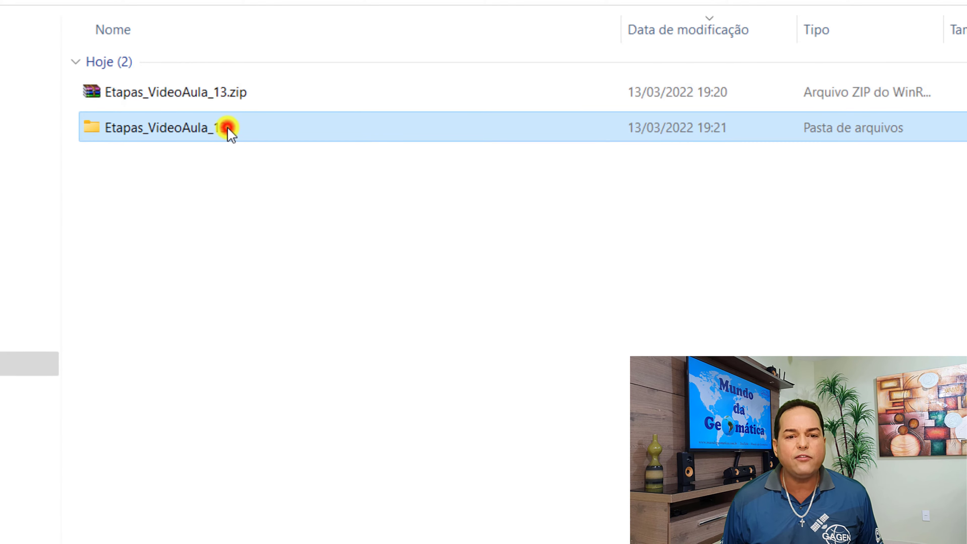
{"action": "right_click", "coordinate": [249, 128]}
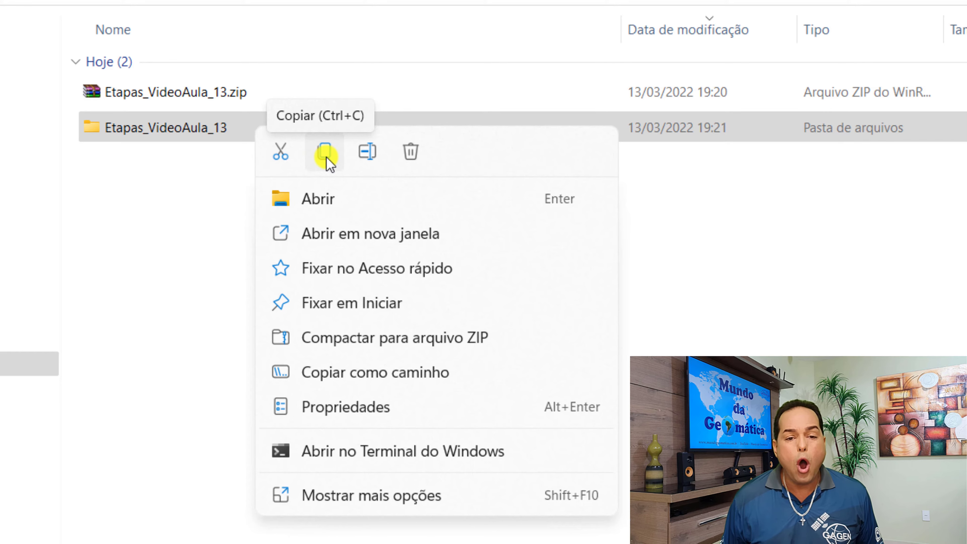
{"action": "left_click", "coordinate": [325, 156]}
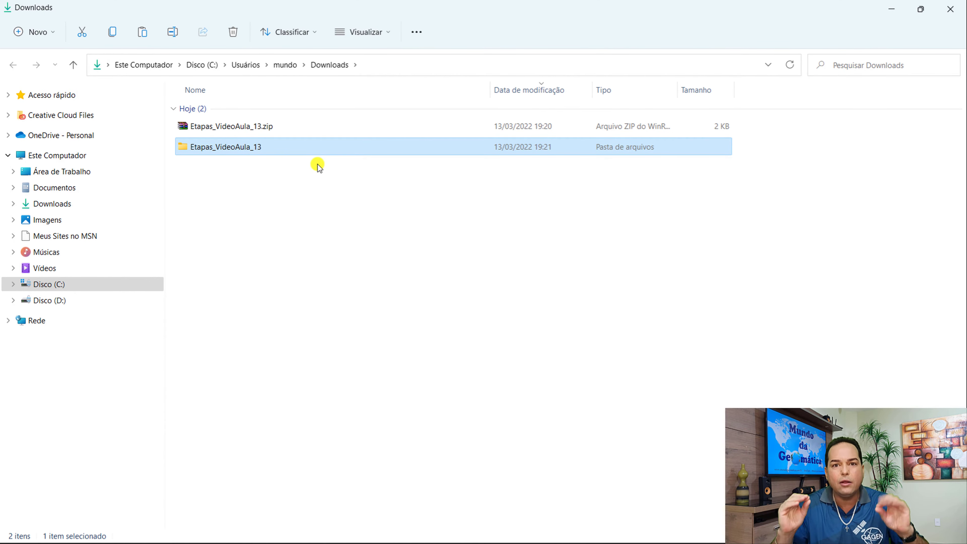
{"action": "left_click", "coordinate": [50, 286]}
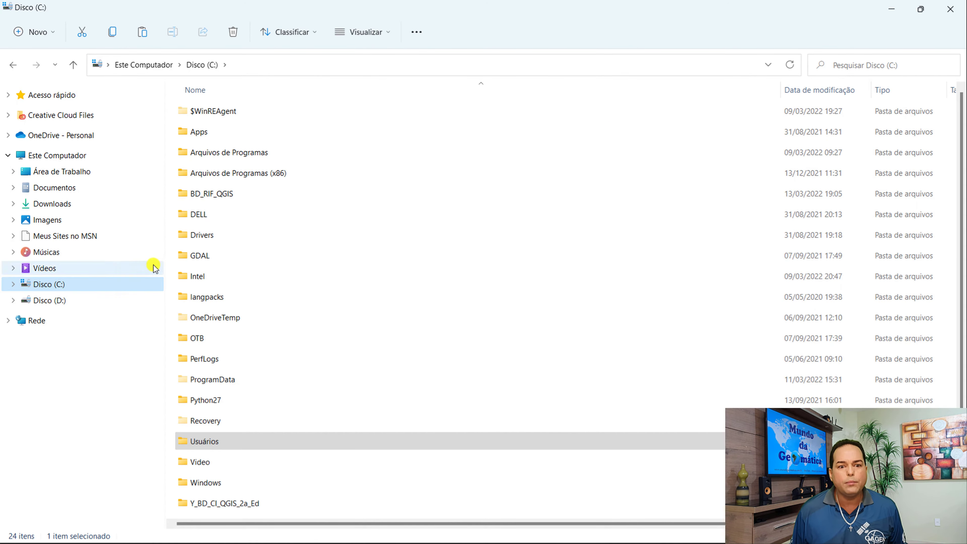
{"action": "left_click", "coordinate": [227, 194]}
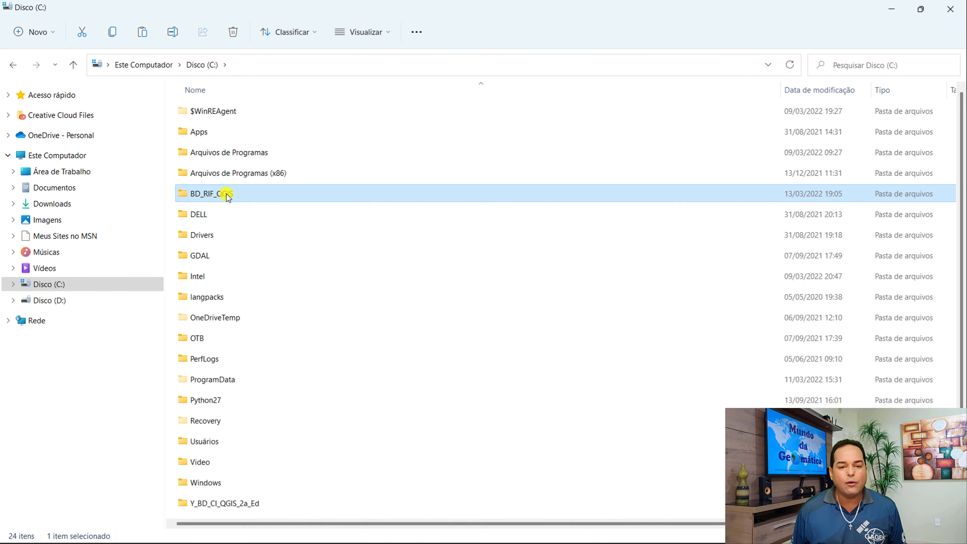
{"action": "double_click", "coordinate": [226, 194]}
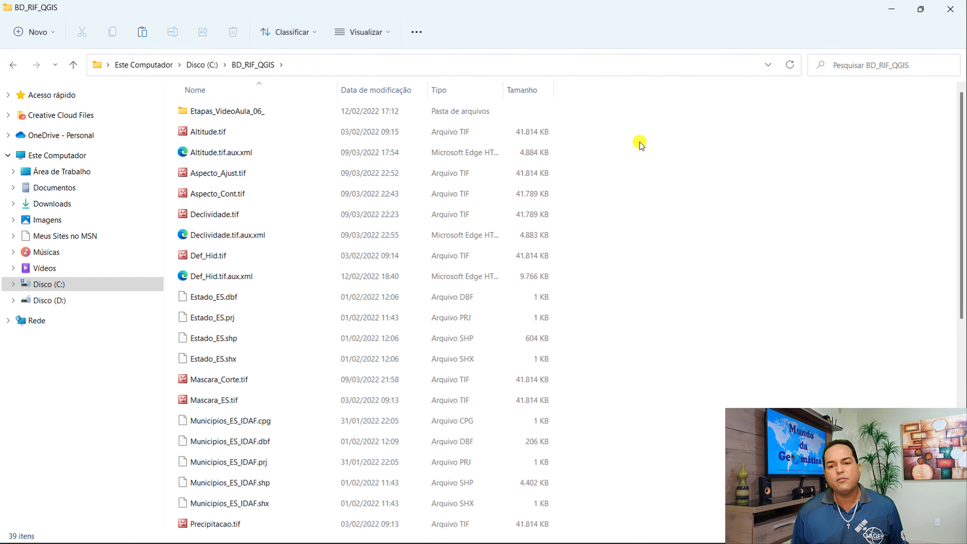
{"action": "right_click", "coordinate": [604, 120]}
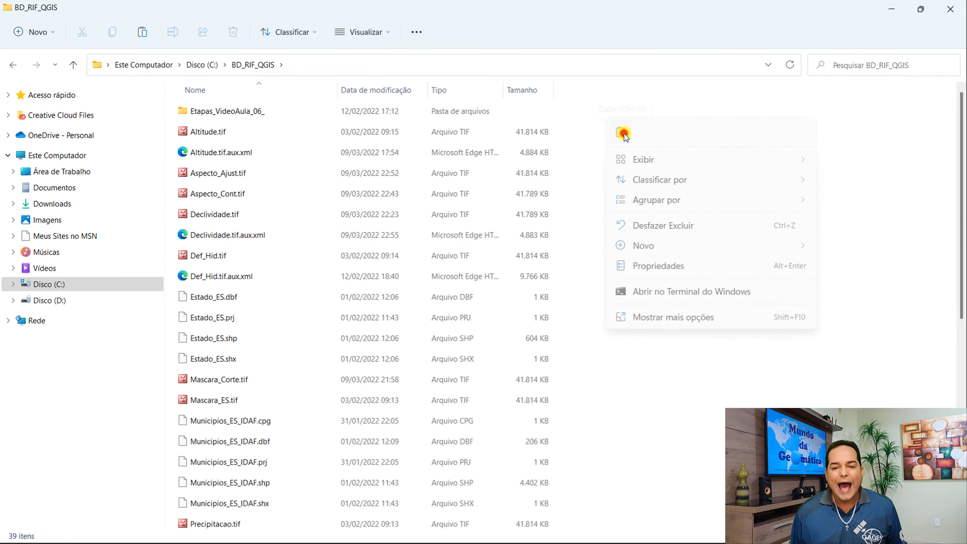
{"action": "left_click", "coordinate": [623, 133]}
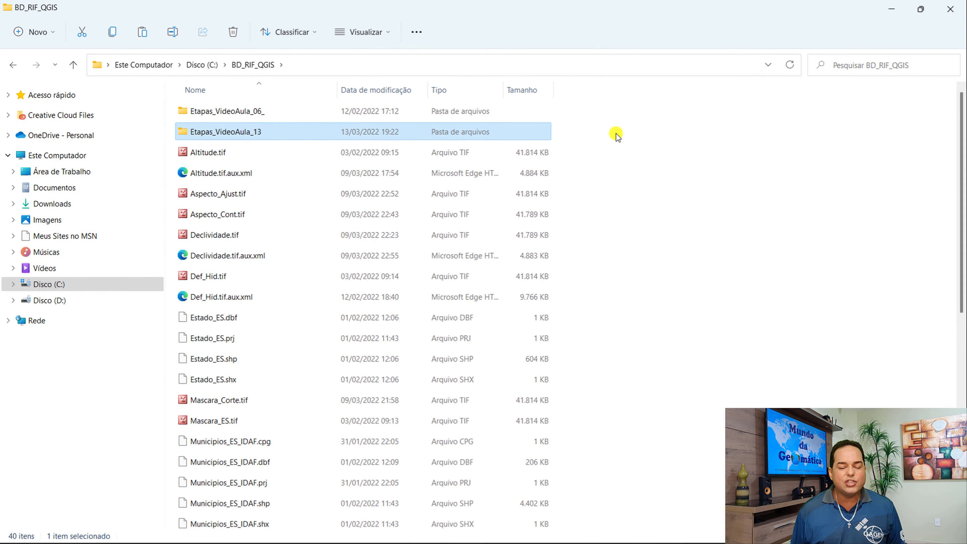
Open Etapas_VideoAula_13.txt from the copied folder and maximize its Notepad window.
{"action": "mouse_move", "coordinate": [252, 132]}
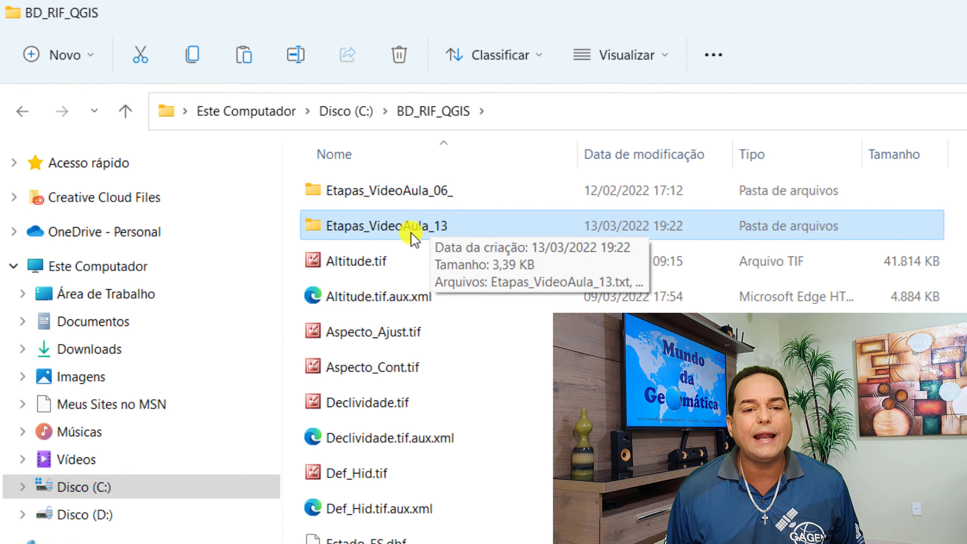
{"action": "double_click", "coordinate": [455, 228]}
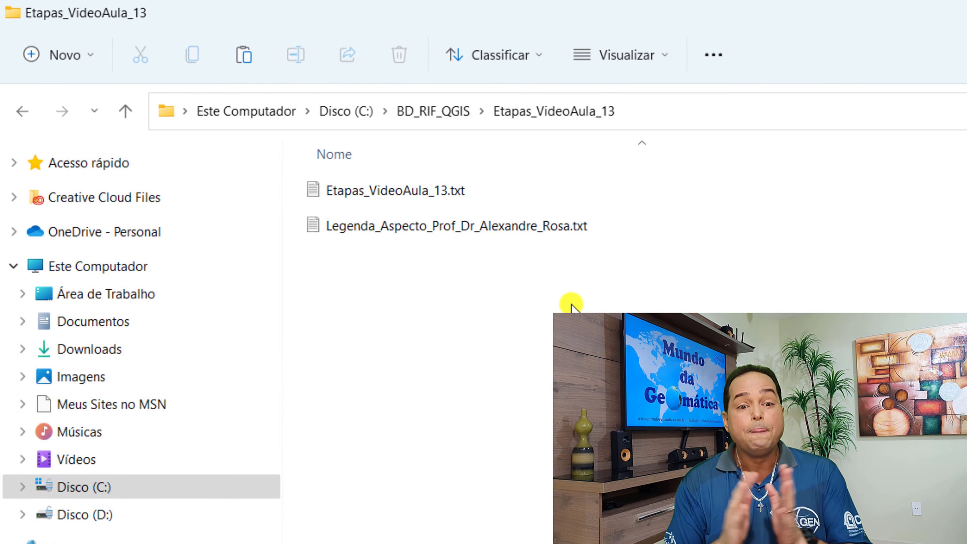
{"action": "left_click", "coordinate": [409, 194]}
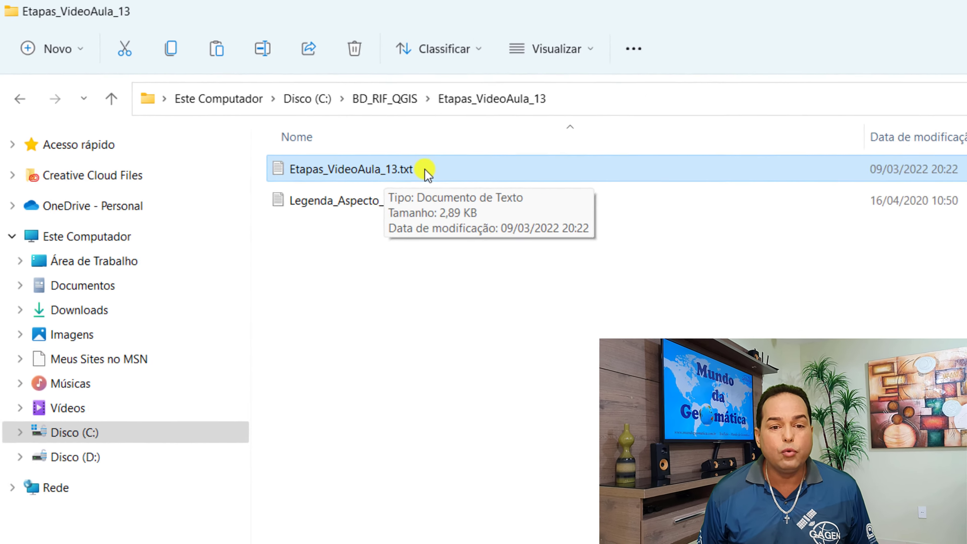
{"action": "left_click", "coordinate": [470, 194]}
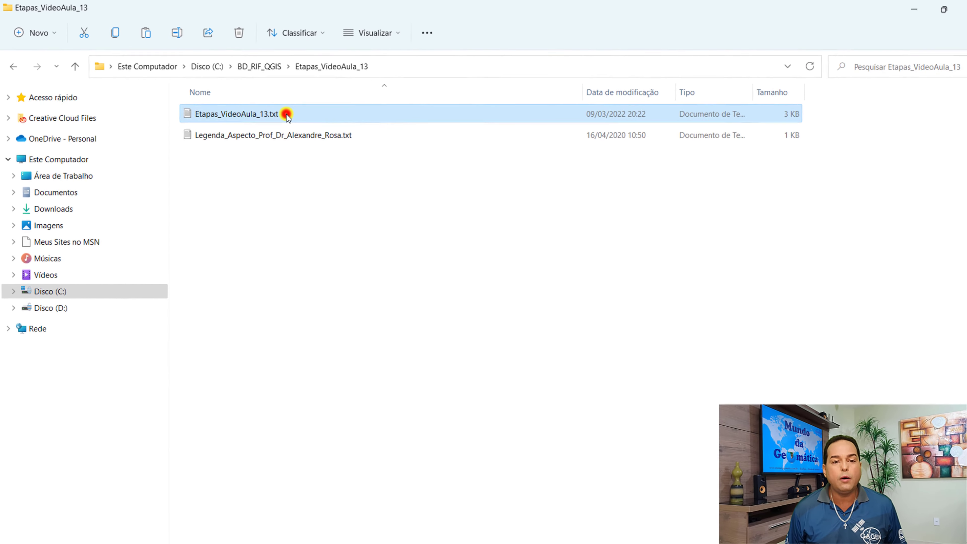
{"action": "double_click", "coordinate": [279, 112]}
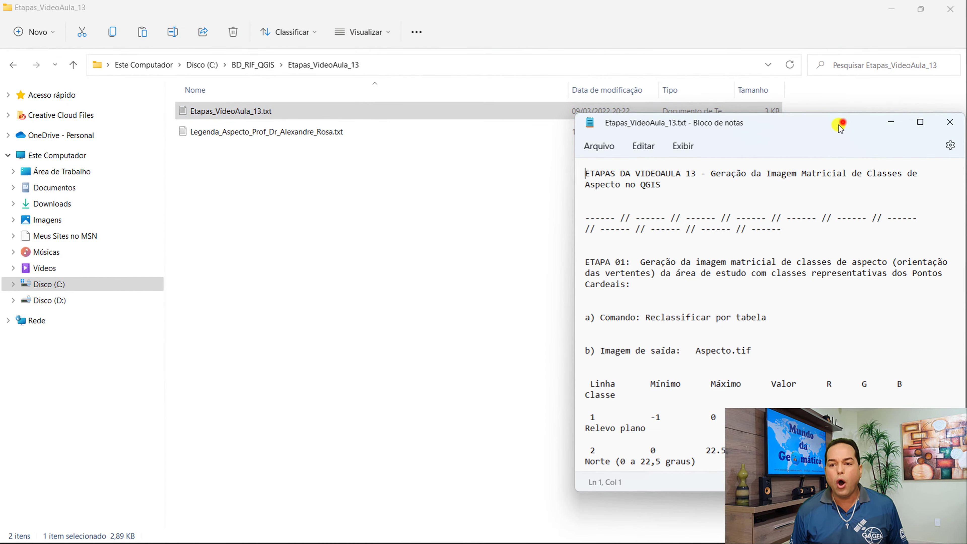
{"action": "left_click_drag", "start_coordinate": [843, 122], "coordinate": [814, 119]}
{"action": "left_click", "coordinate": [764, 115]}
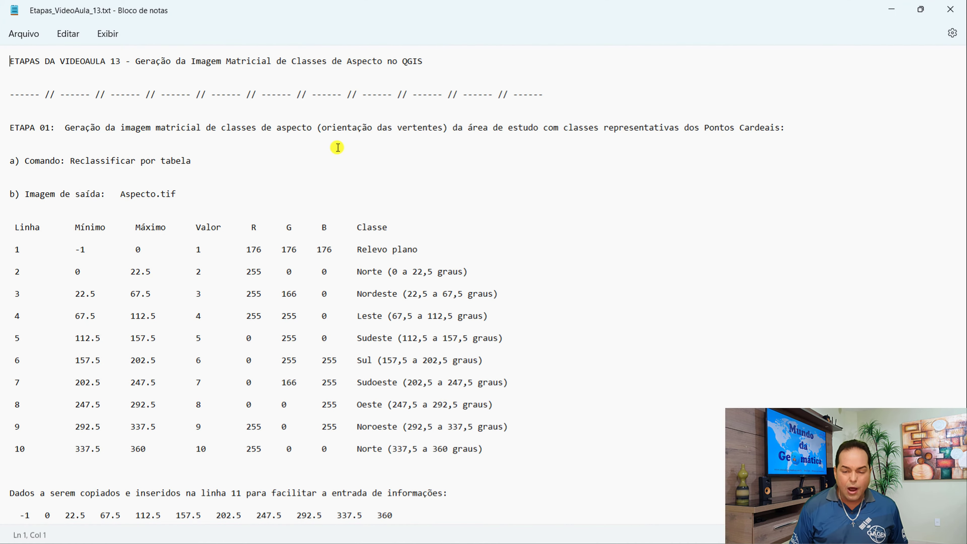
Enlarge the text and examine the Etapa 01 instructions, including the output image name and the aspect class table.
{"action": "key", "text": "ctrl+plus"}
{"action": "key", "text": "ctrl+plus"}
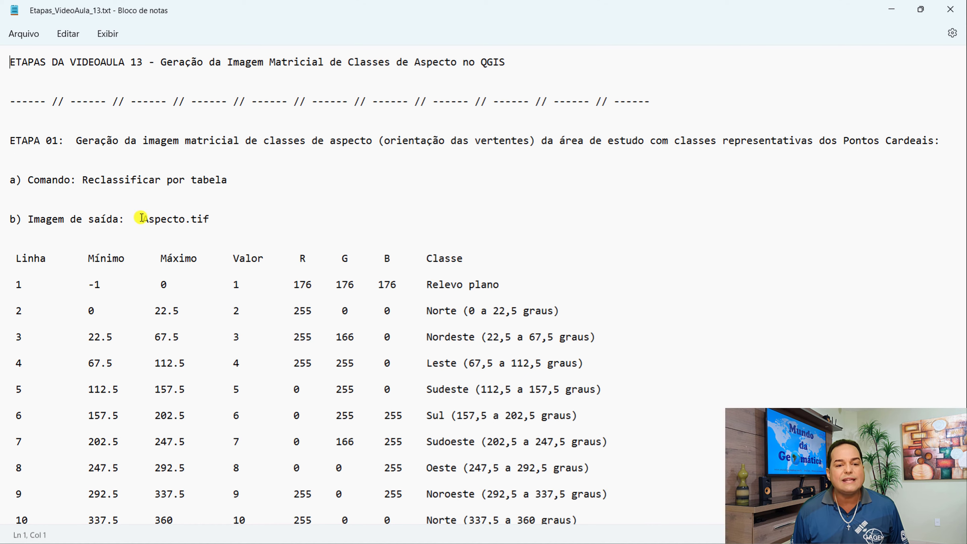
{"action": "left_click_drag", "start_coordinate": [142, 219], "coordinate": [215, 220]}
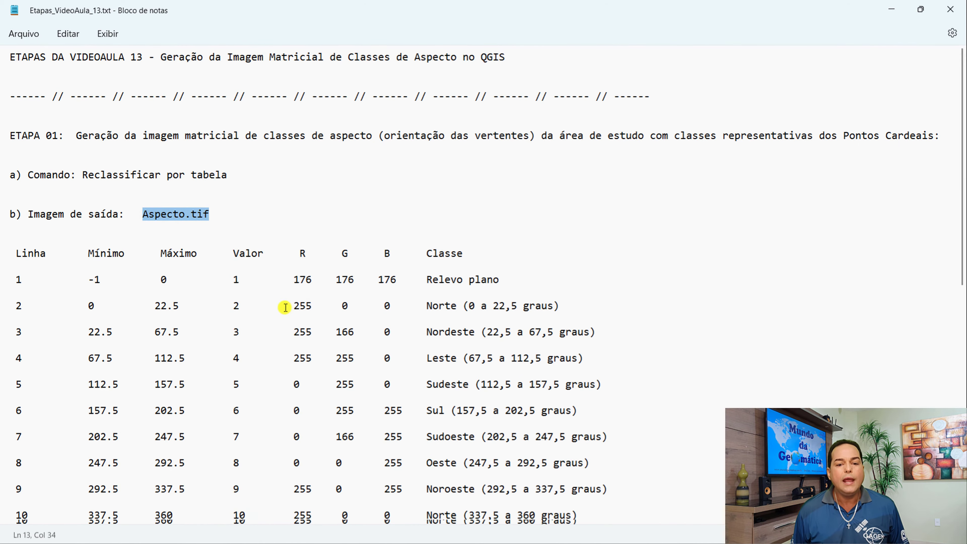
{"action": "scroll", "coordinate": [281, 303], "scroll_direction": "down", "scroll_amount": 2}
{"action": "scroll", "coordinate": [209, 181], "scroll_direction": "down", "scroll_amount": 1}
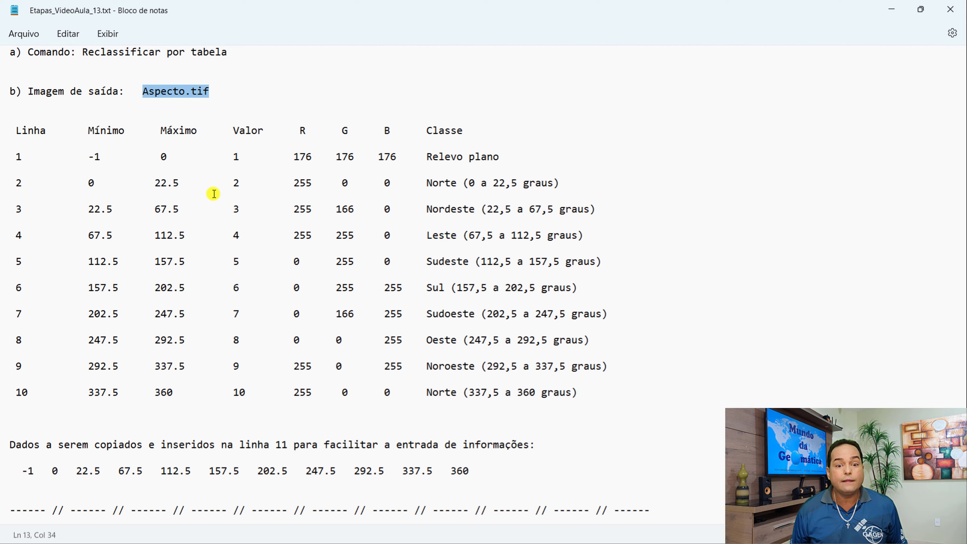
{"action": "left_click_drag", "start_coordinate": [426, 157], "coordinate": [498, 157]}
{"action": "left_click_drag", "start_coordinate": [426, 183], "coordinate": [487, 211]}
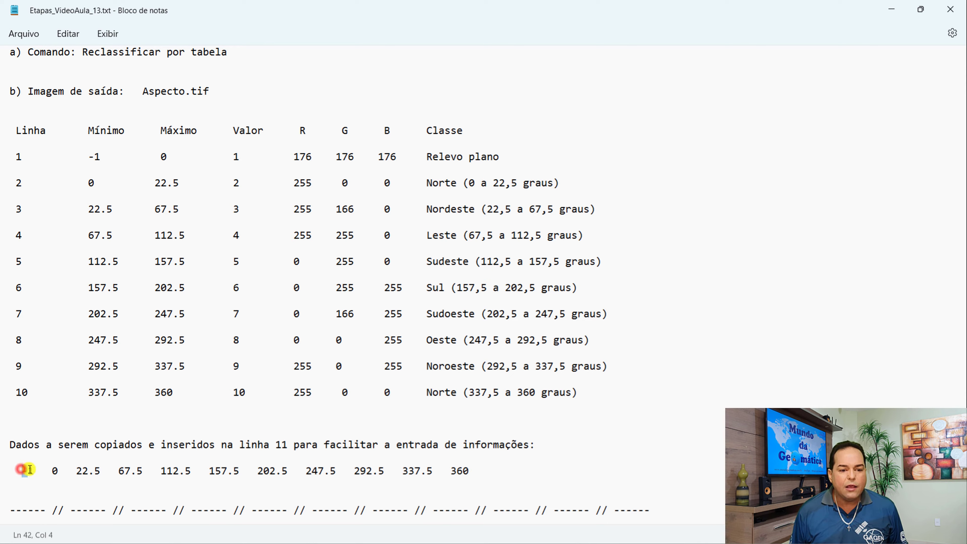
Copy the row of class limits from -1 to 360 given for line 11 and review the Etapa 02 legend instructions.
{"action": "left_click_drag", "start_coordinate": [21, 470], "coordinate": [461, 471]}
{"action": "key", "text": "ctrl+c"}
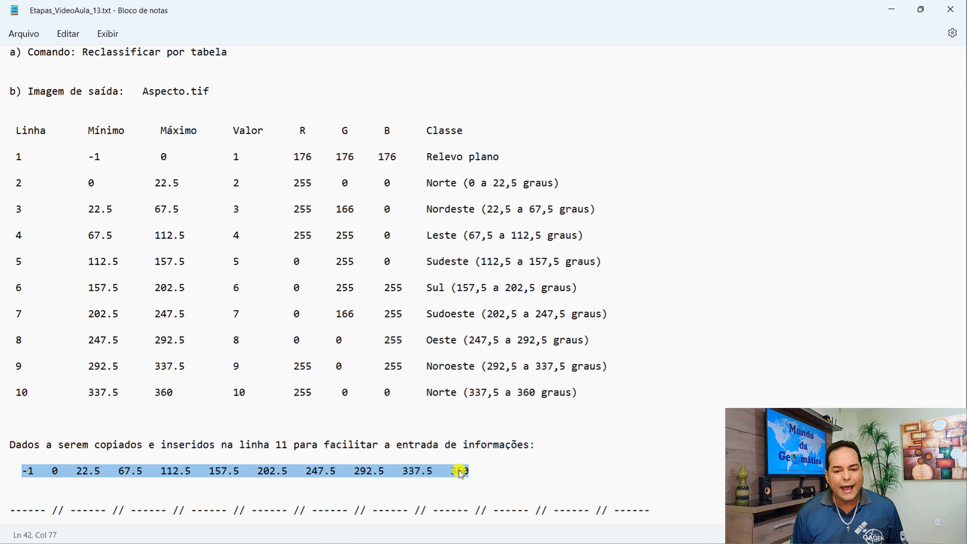
{"action": "right_click", "coordinate": [464, 475]}
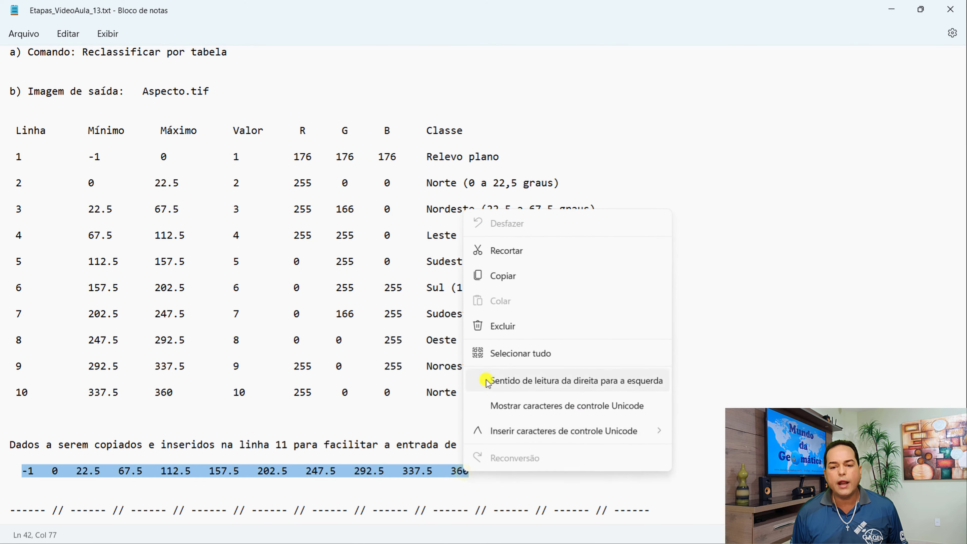
{"action": "left_click", "coordinate": [511, 280]}
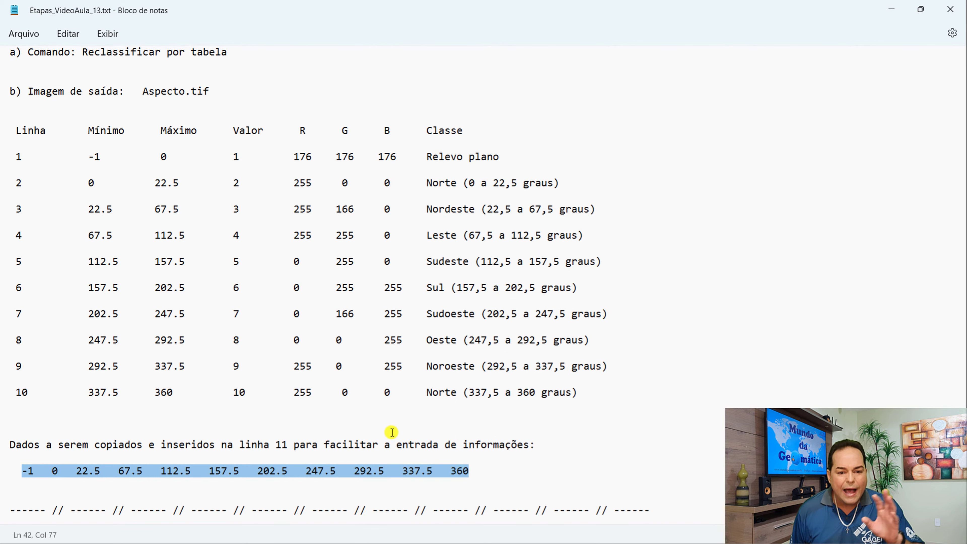
{"action": "scroll", "coordinate": [412, 443], "scroll_direction": "down", "scroll_amount": 4}
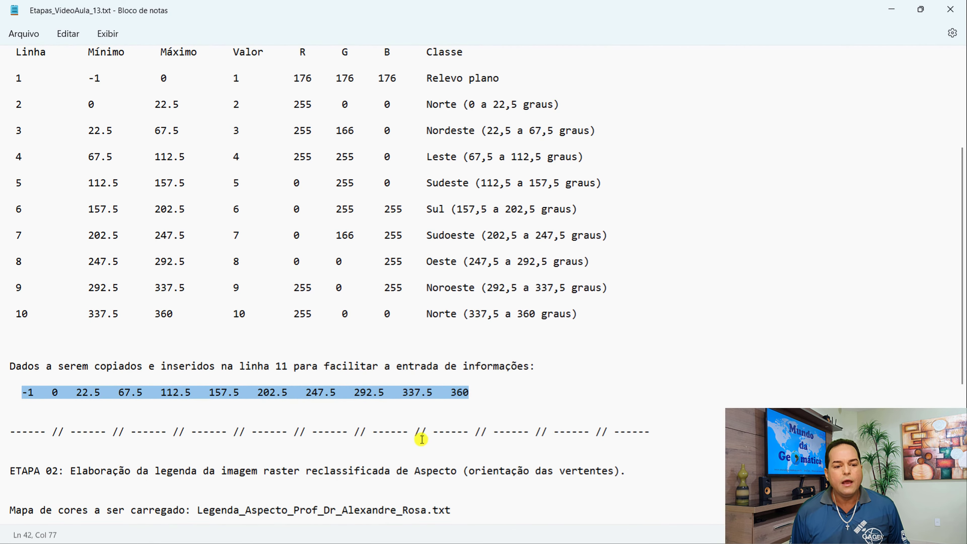
{"action": "scroll", "coordinate": [420, 439], "scroll_direction": "down", "scroll_amount": 2}
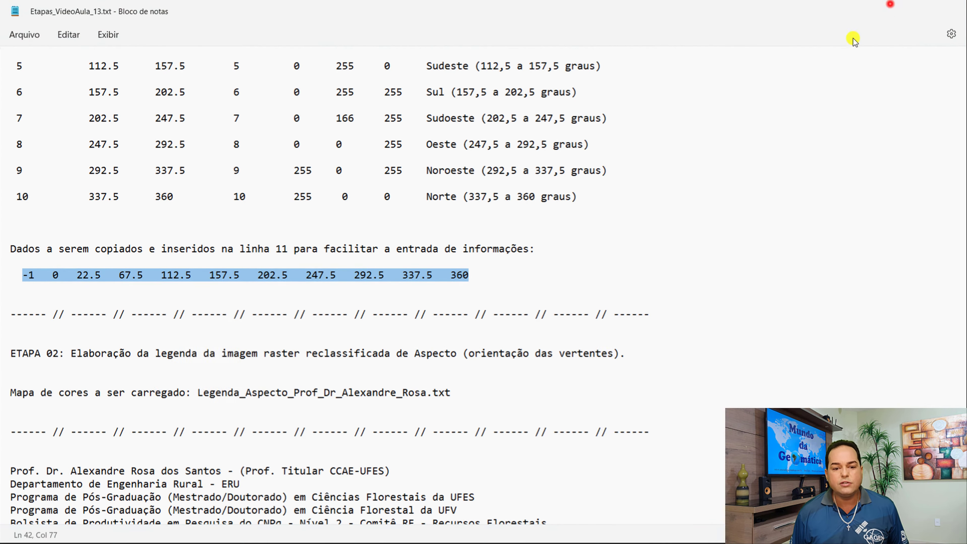
Minimize the notes, switch to QGIS with the RIF_QGIS project, and select the Aspecto_Ajust layer.
{"action": "left_click", "coordinate": [890, 10]}
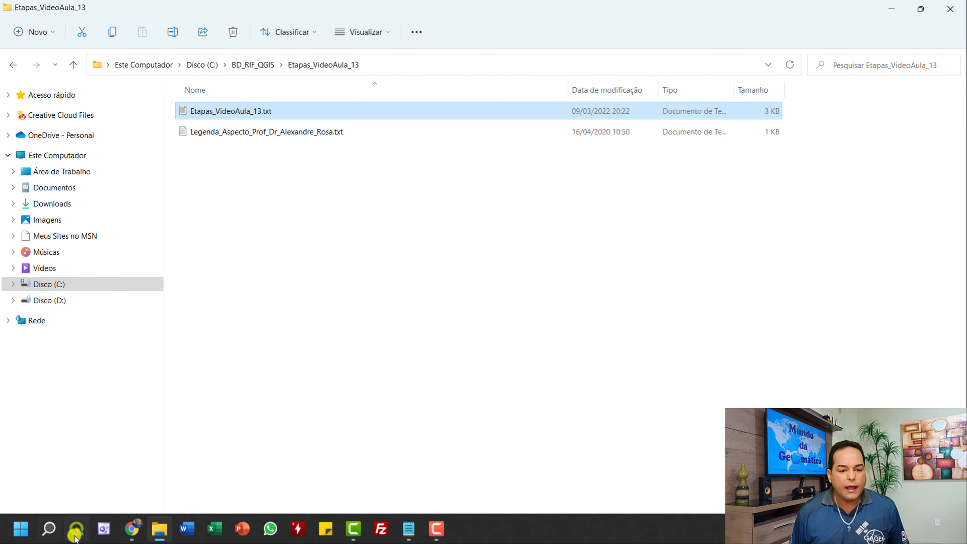
{"action": "left_click", "coordinate": [75, 530]}
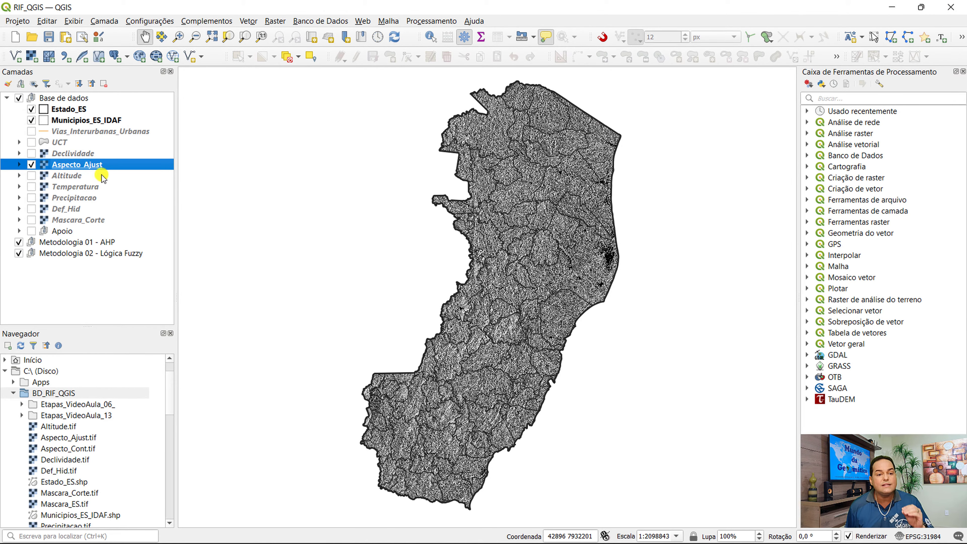
{"action": "left_click", "coordinate": [70, 176]}
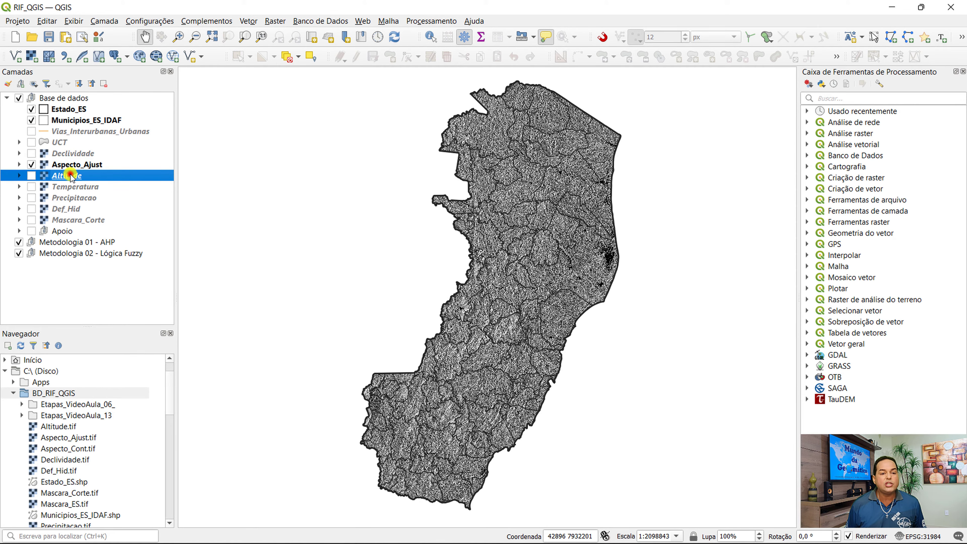
{"action": "left_click", "coordinate": [66, 167]}
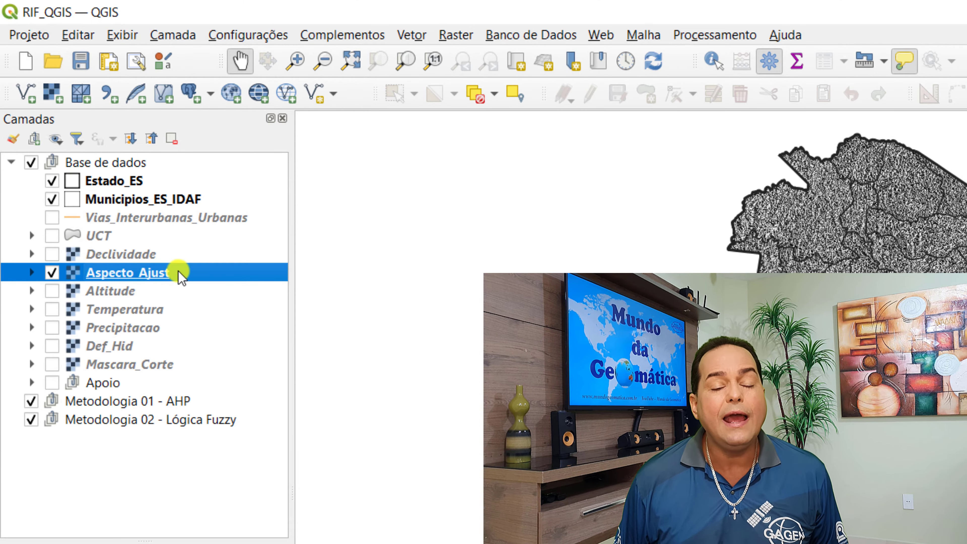
{"action": "mouse_move", "coordinate": [179, 274]}
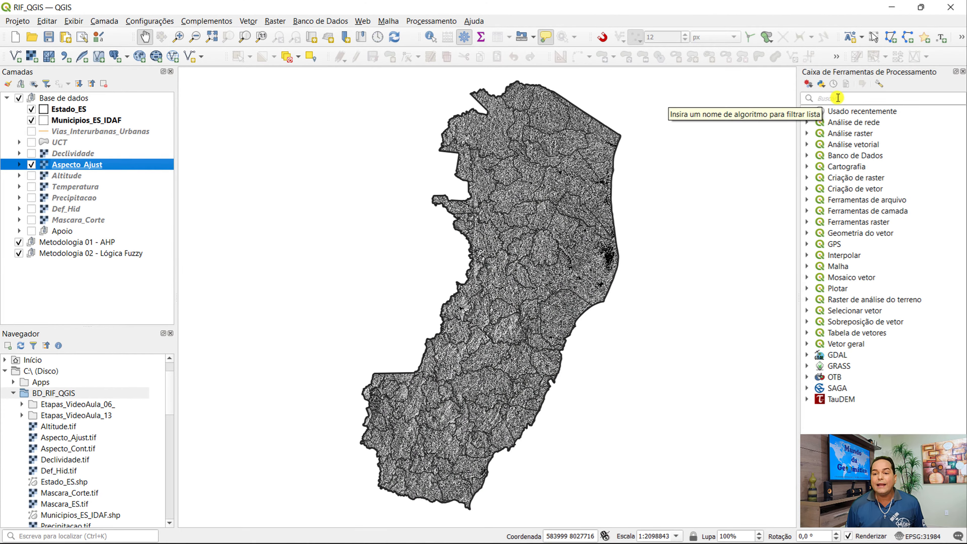
Search the processing toolbox for RECLASS, open Reclassificar por tabela with its help pane collapsed, and choose Aspecto_Ajust as the input raster.
{"action": "left_click", "coordinate": [830, 100]}
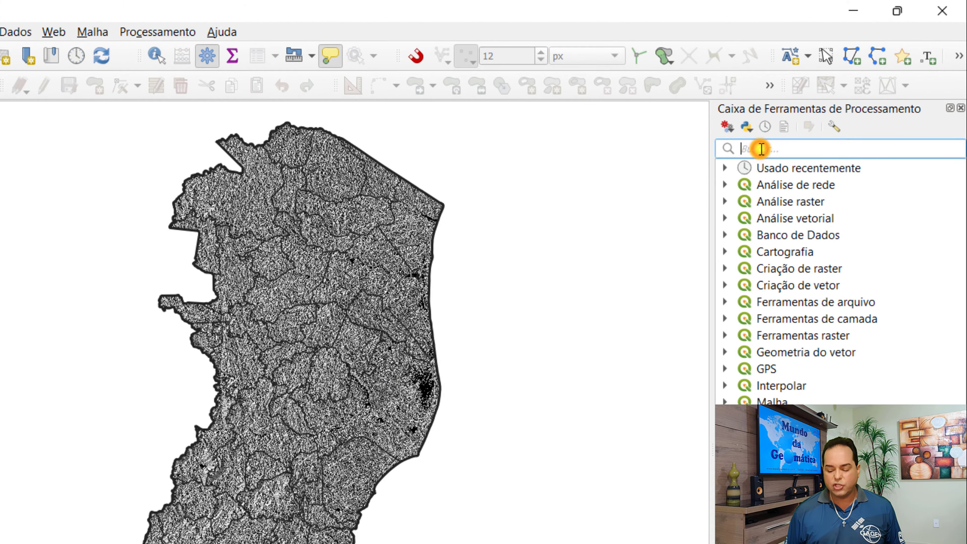
{"action": "type", "text": "RE"}
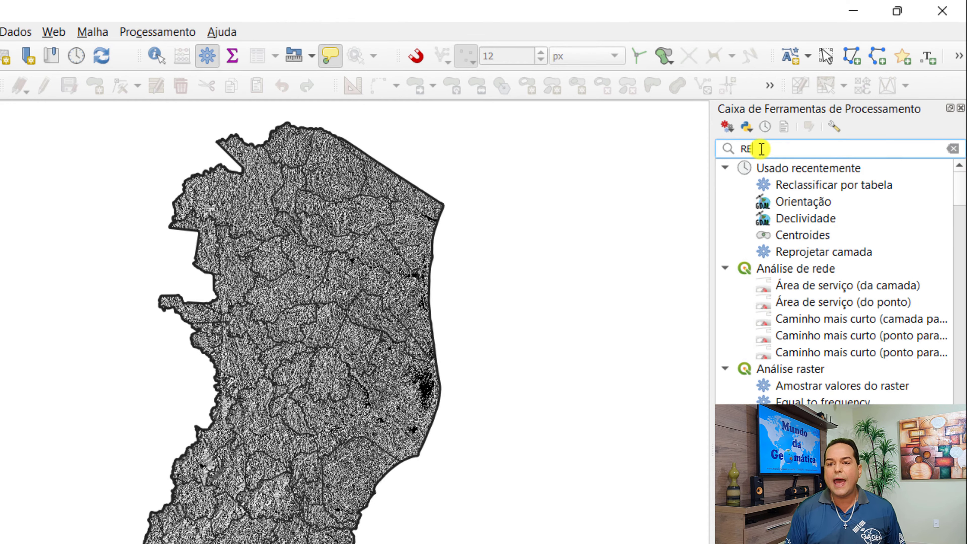
{"action": "type", "text": "C"}
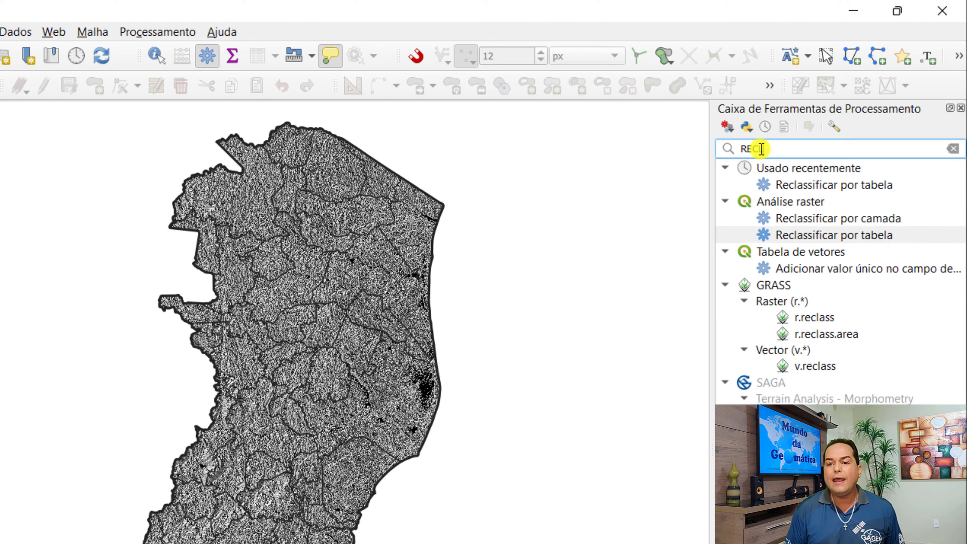
{"action": "type", "text": "LASS"}
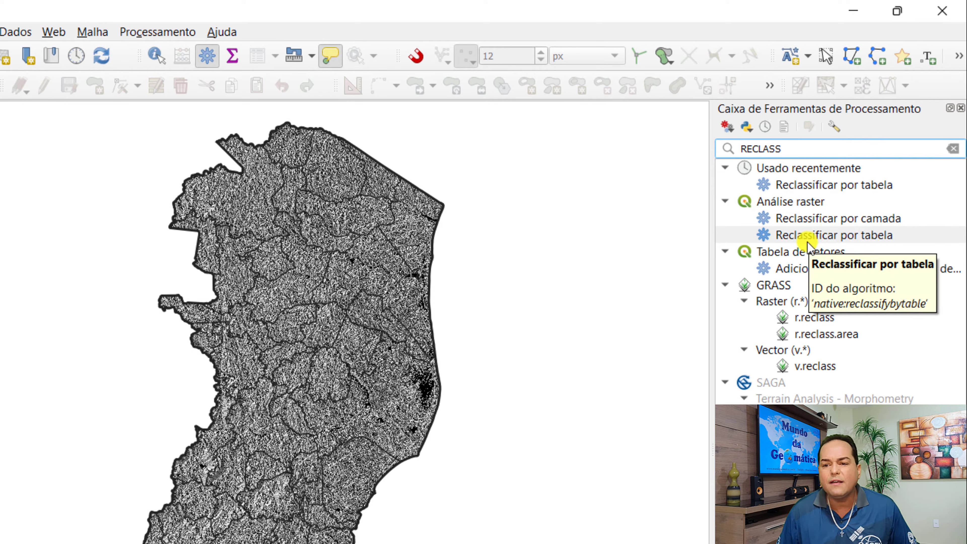
{"action": "left_click", "coordinate": [836, 236]}
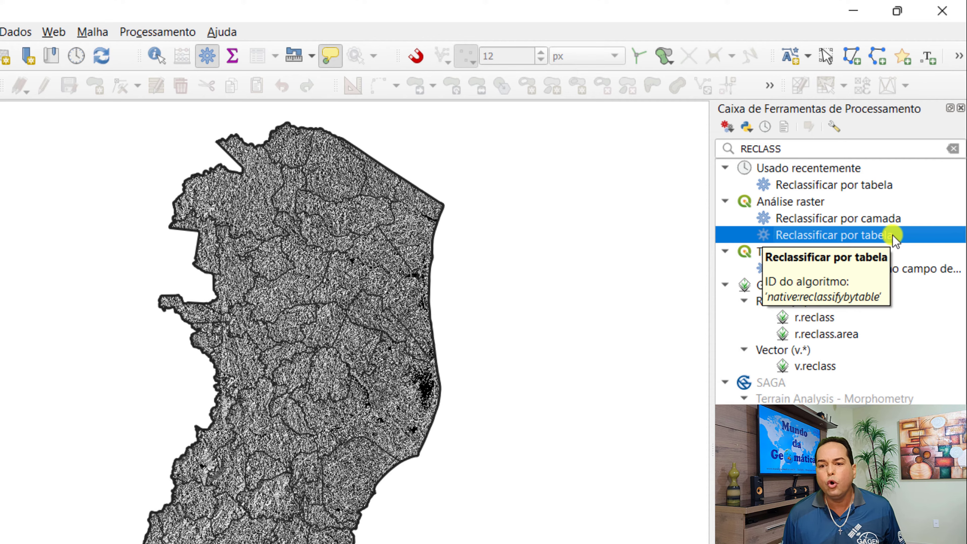
{"action": "double_click", "coordinate": [874, 237]}
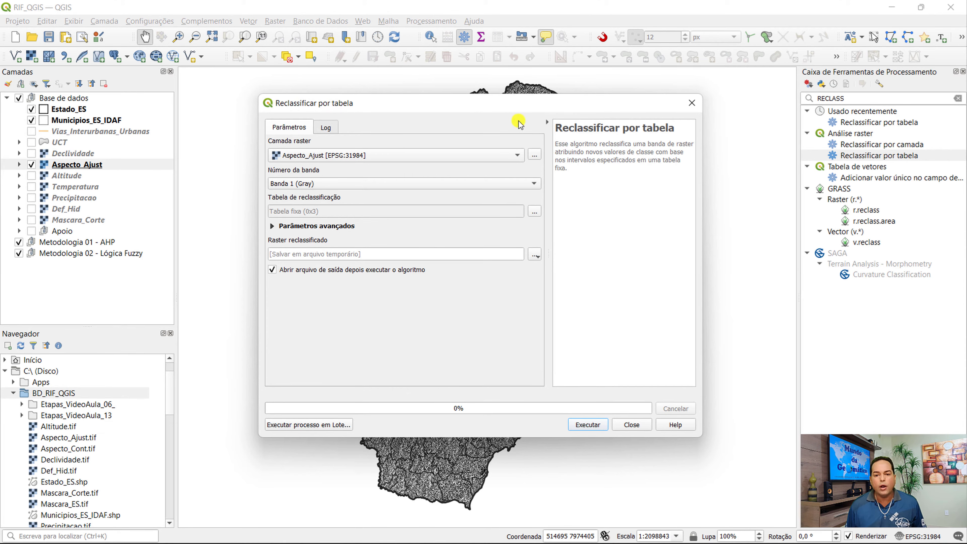
{"action": "left_click", "coordinate": [546, 122]}
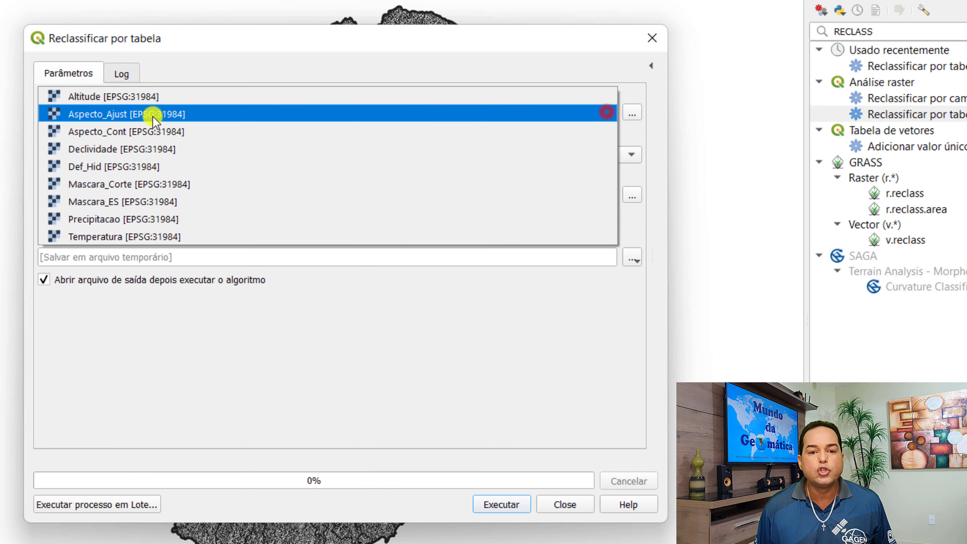
{"action": "left_click", "coordinate": [123, 117]}
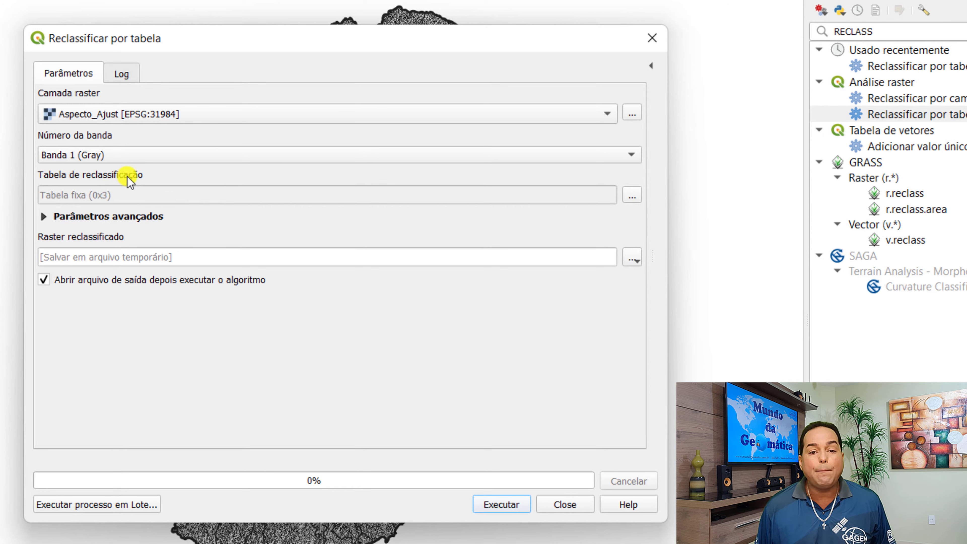
Open the reclassification table and add eleven empty rows.
{"action": "left_click", "coordinate": [633, 196]}
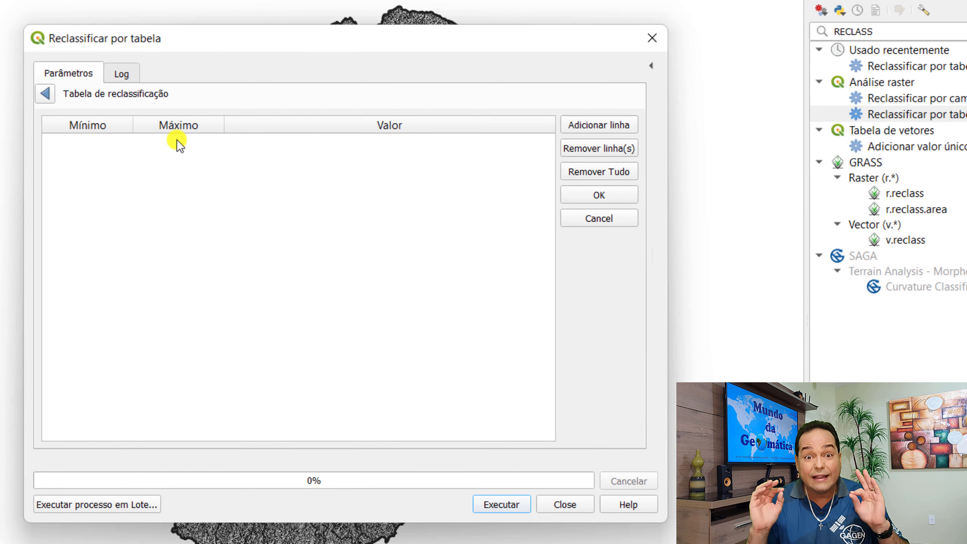
{"action": "left_click", "coordinate": [580, 128]}
{"action": "left_click", "coordinate": [577, 126]}
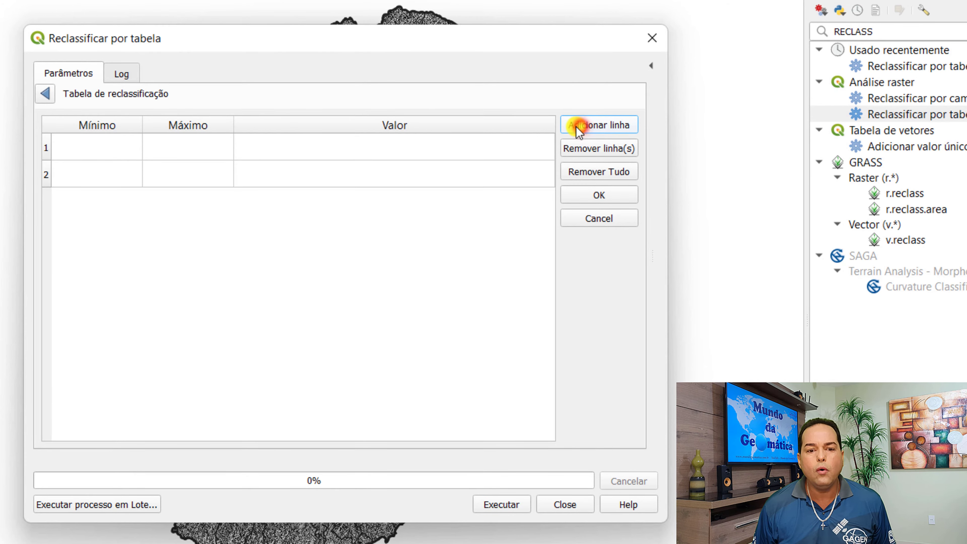
{"action": "left_click", "coordinate": [576, 125]}
{"action": "left_click", "coordinate": [576, 126]}
{"action": "left_click", "coordinate": [572, 126]}
{"action": "left_click", "coordinate": [570, 128]}
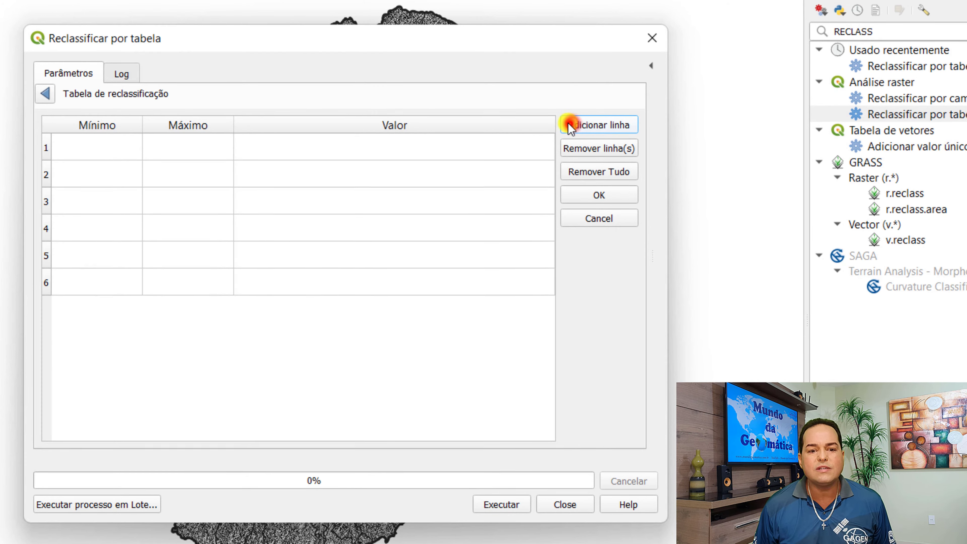
{"action": "left_click", "coordinate": [570, 127]}
{"action": "left_click", "coordinate": [569, 128]}
{"action": "left_click", "coordinate": [569, 127]}
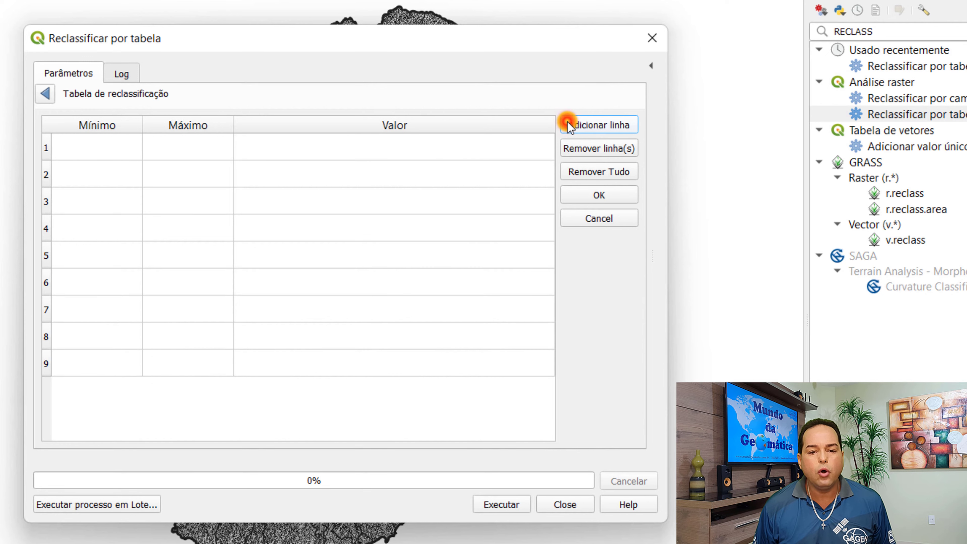
{"action": "left_click", "coordinate": [568, 128]}
{"action": "left_click", "coordinate": [571, 126]}
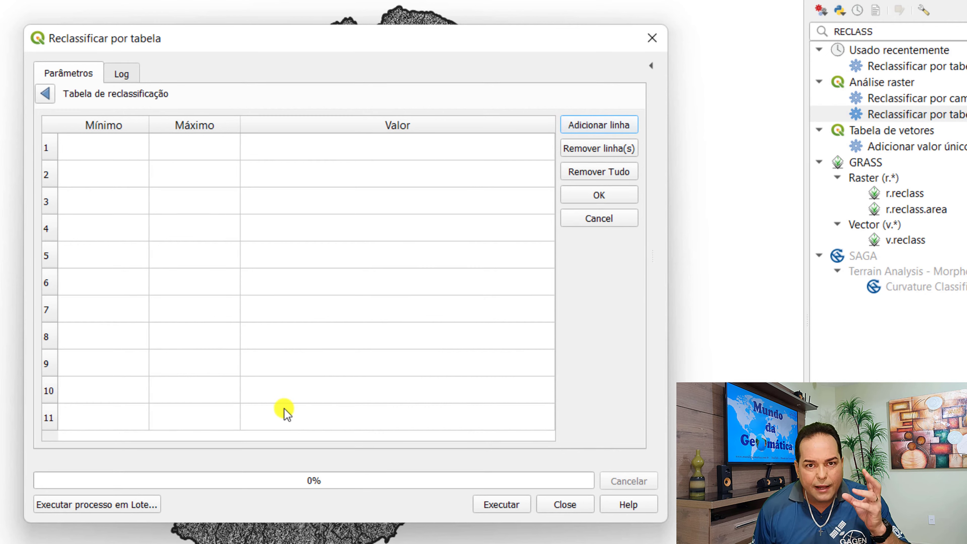
Paste the copied class limits, from -1 to 360, into the Valor cell of row 11.
{"action": "double_click", "coordinate": [265, 419]}
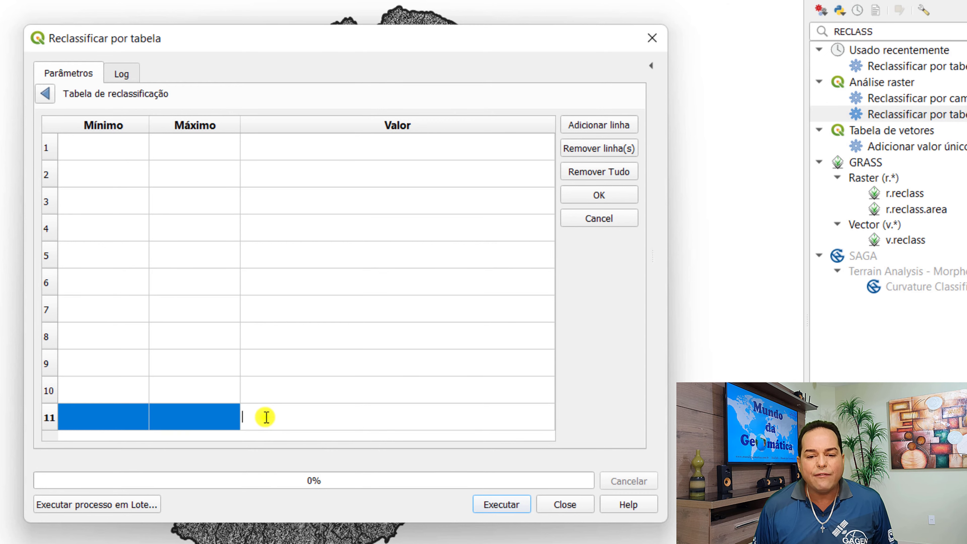
{"action": "right_click", "coordinate": [265, 417]}
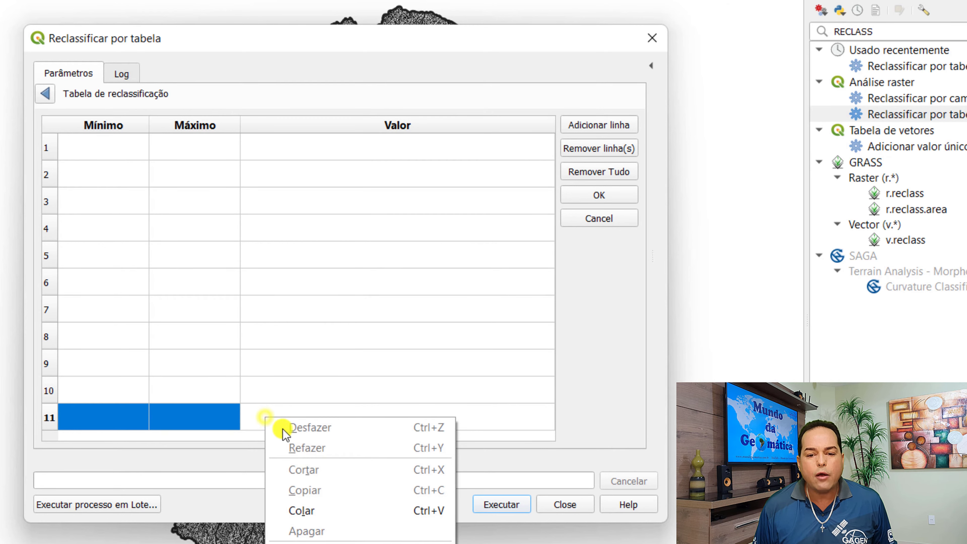
{"action": "left_click", "coordinate": [323, 512]}
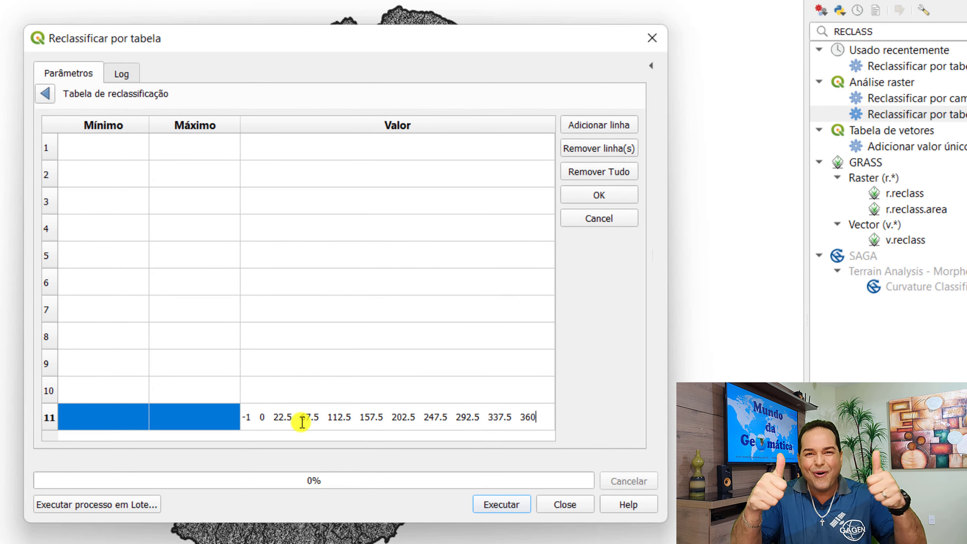
Fill row 1 of the reclassification table with minimum -1, maximum 0 and value 1.
{"action": "left_click", "coordinate": [100, 145]}
{"action": "left_click", "coordinate": [99, 145]}
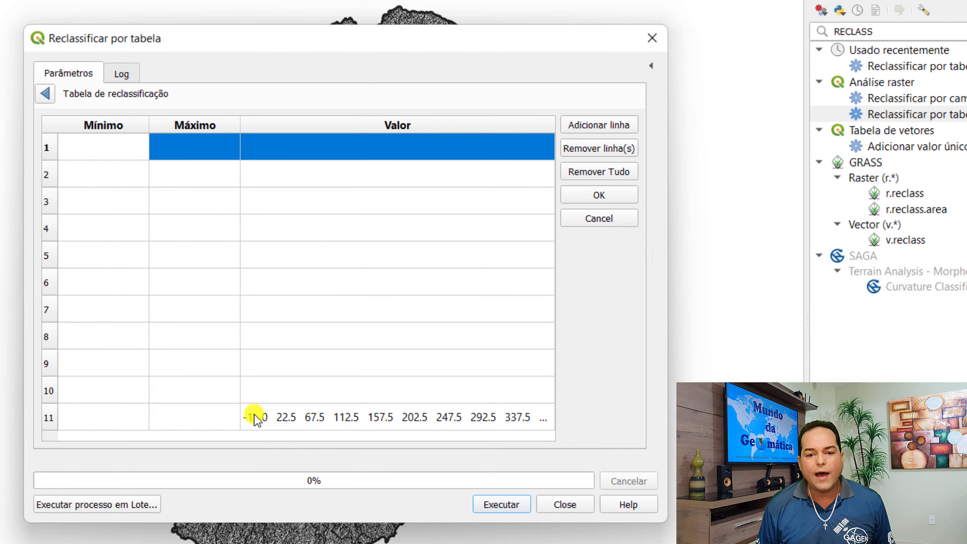
{"action": "left_click", "coordinate": [108, 143]}
{"action": "type", "text": "-1"}
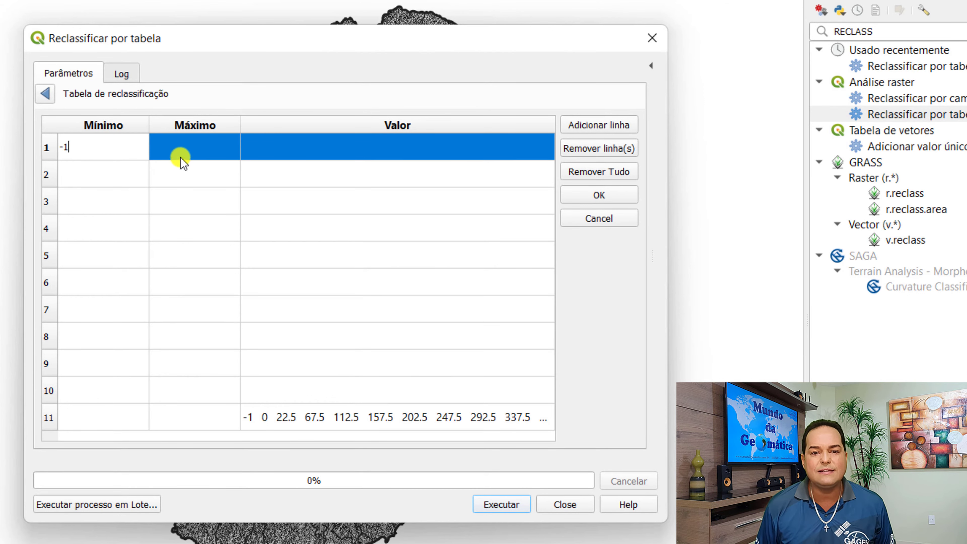
{"action": "left_click", "coordinate": [185, 152]}
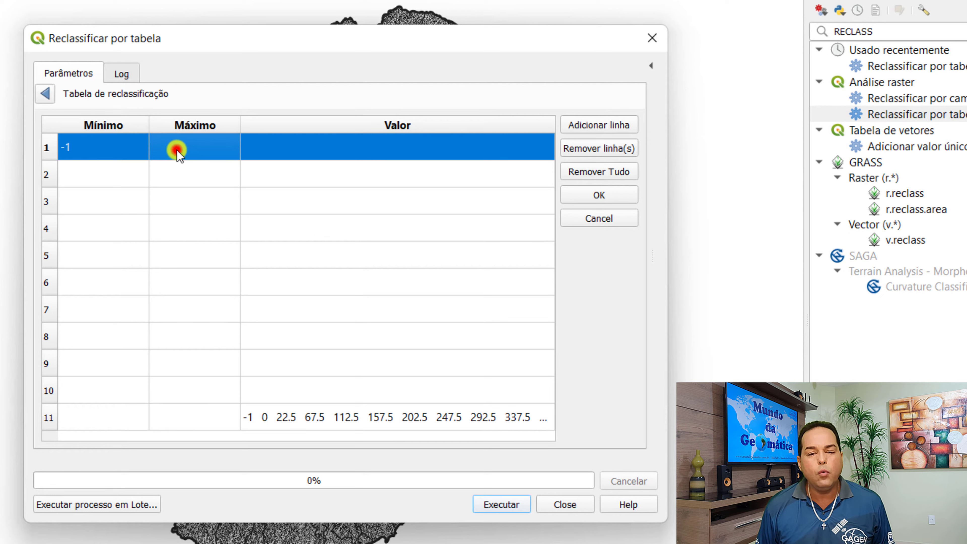
{"action": "double_click", "coordinate": [177, 150]}
{"action": "type", "text": "0"}
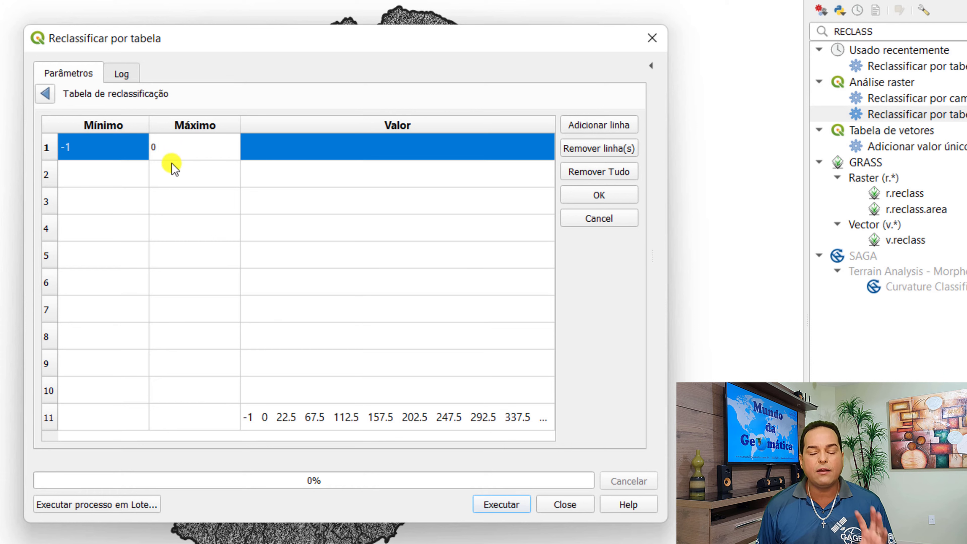
{"action": "left_click", "coordinate": [268, 148]}
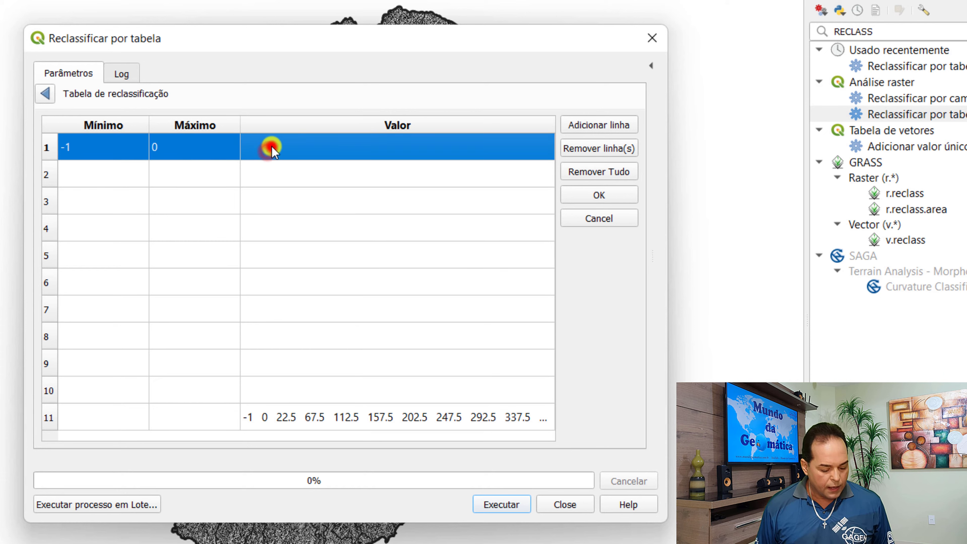
{"action": "double_click", "coordinate": [271, 148]}
{"action": "type", "text": "1"}
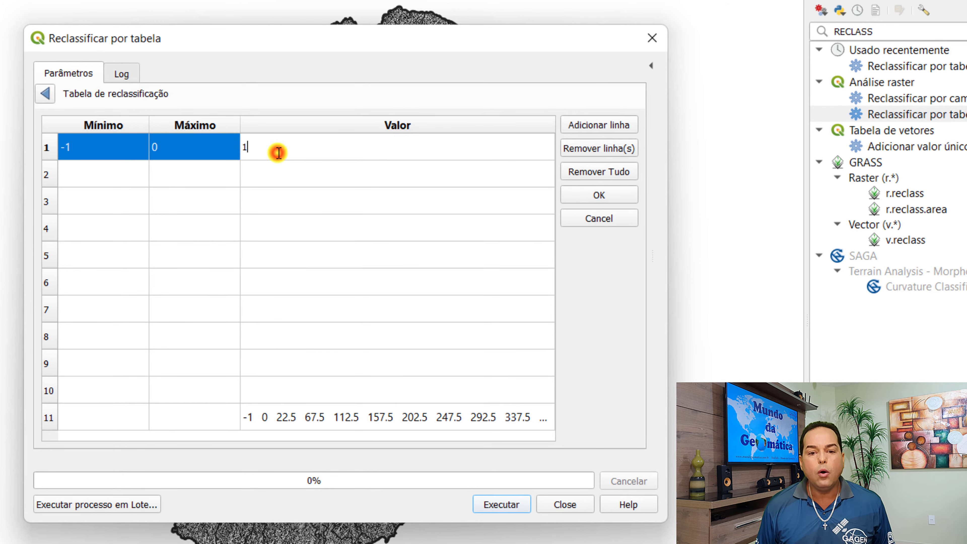
Fill row 2 of the reclassification table with minimum 0, maximum 22.5 and value 2.
{"action": "left_click", "coordinate": [104, 174]}
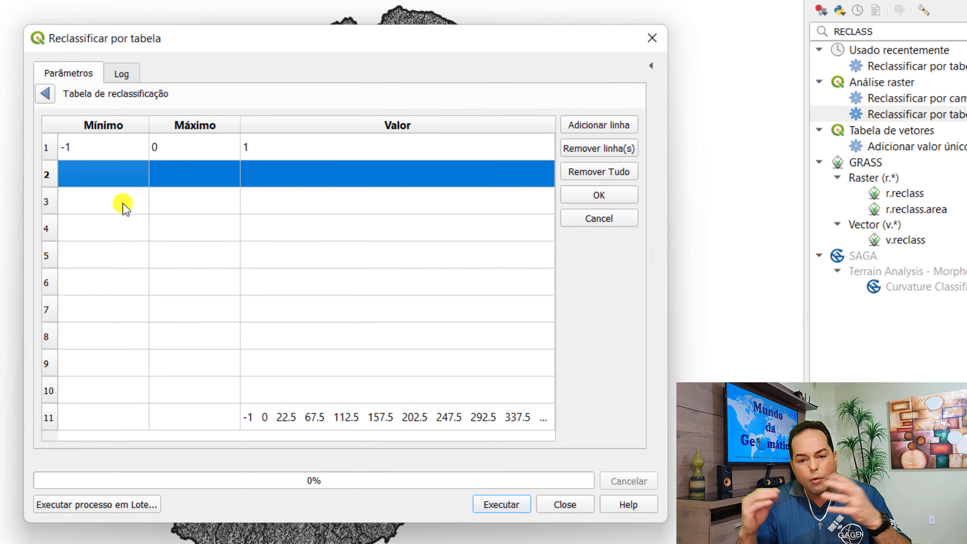
{"action": "double_click", "coordinate": [99, 174]}
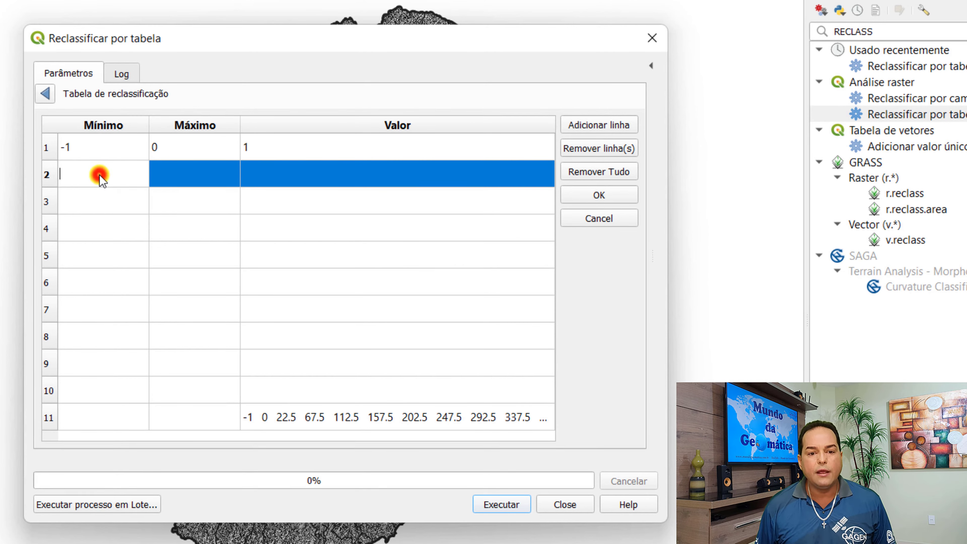
{"action": "type", "text": "0"}
{"action": "left_click", "coordinate": [178, 180]}
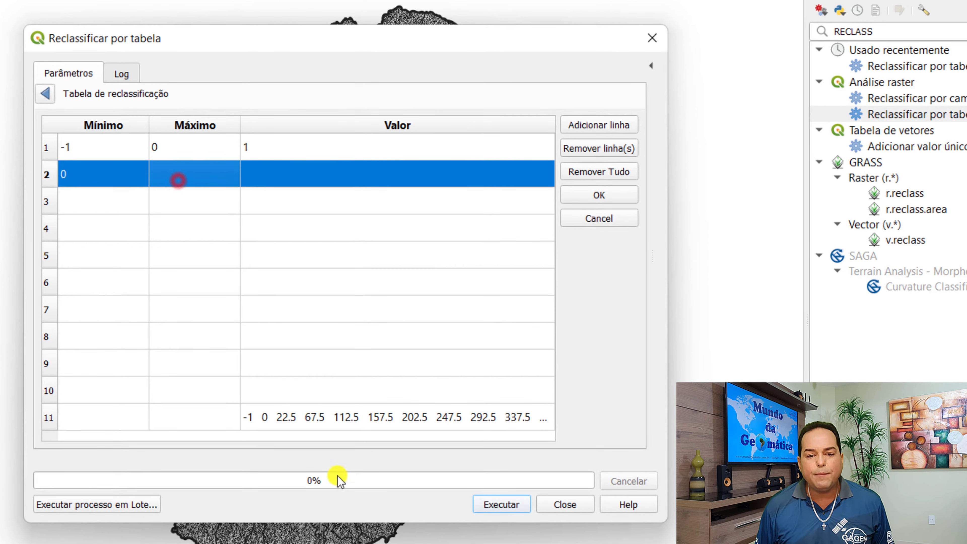
{"action": "double_click", "coordinate": [167, 164]}
{"action": "type", "text": "22"}
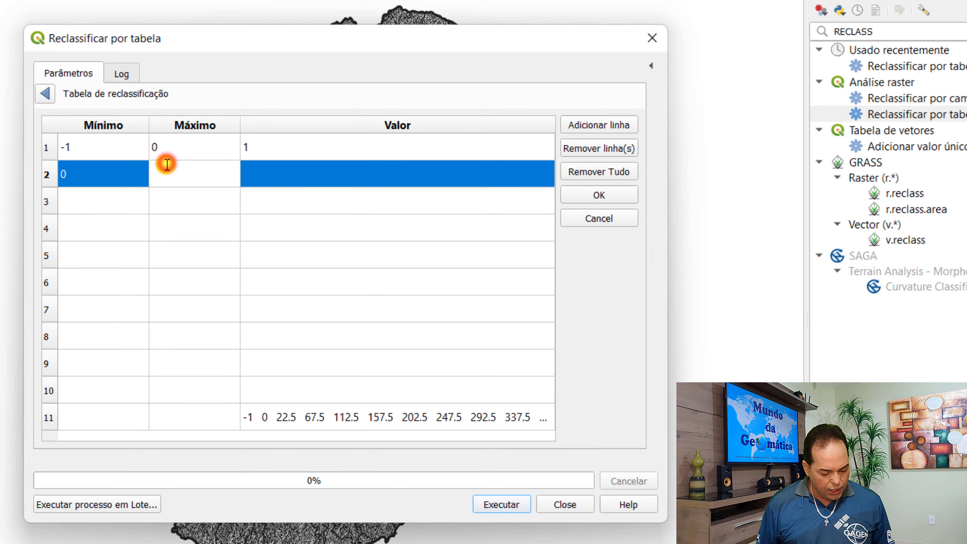
{"action": "type", "text": "."}
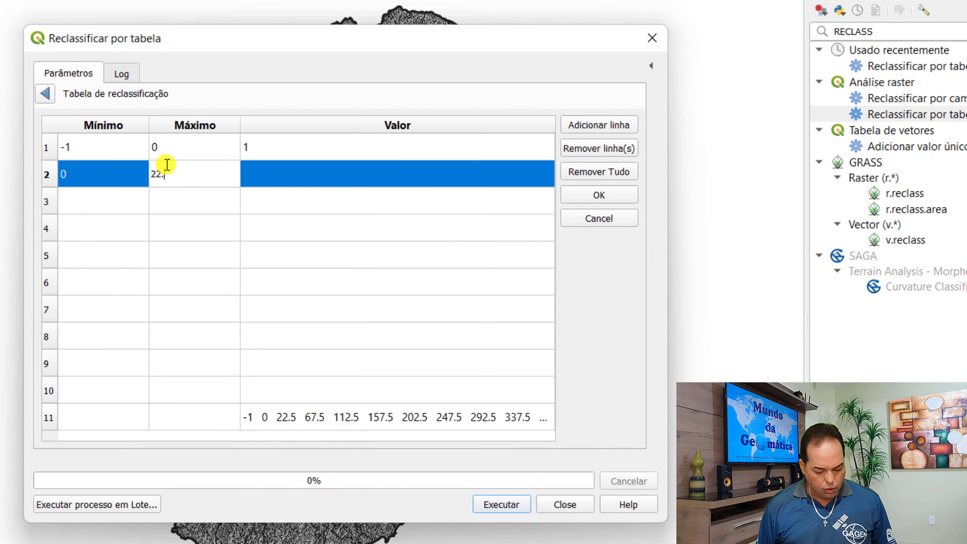
{"action": "type", "text": "5"}
{"action": "double_click", "coordinate": [268, 171]}
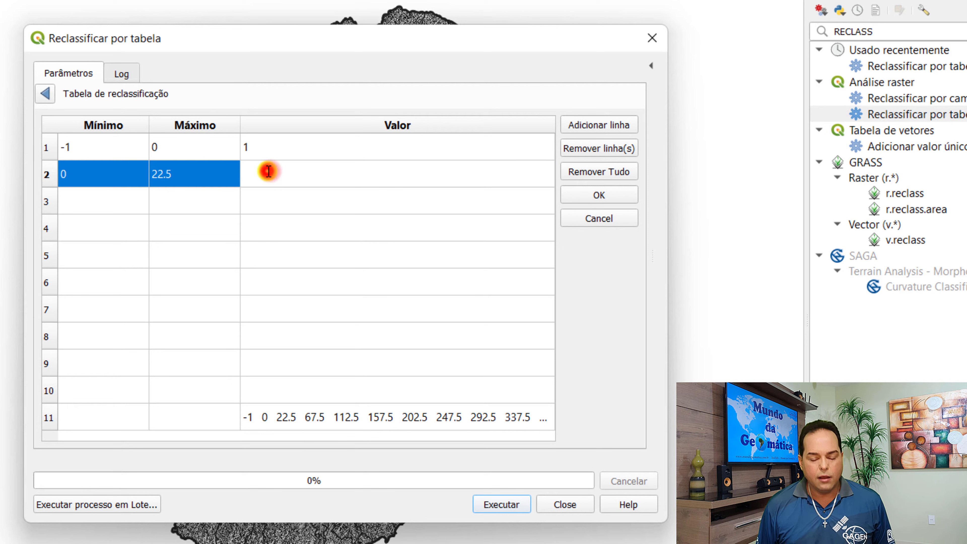
{"action": "type", "text": "2"}
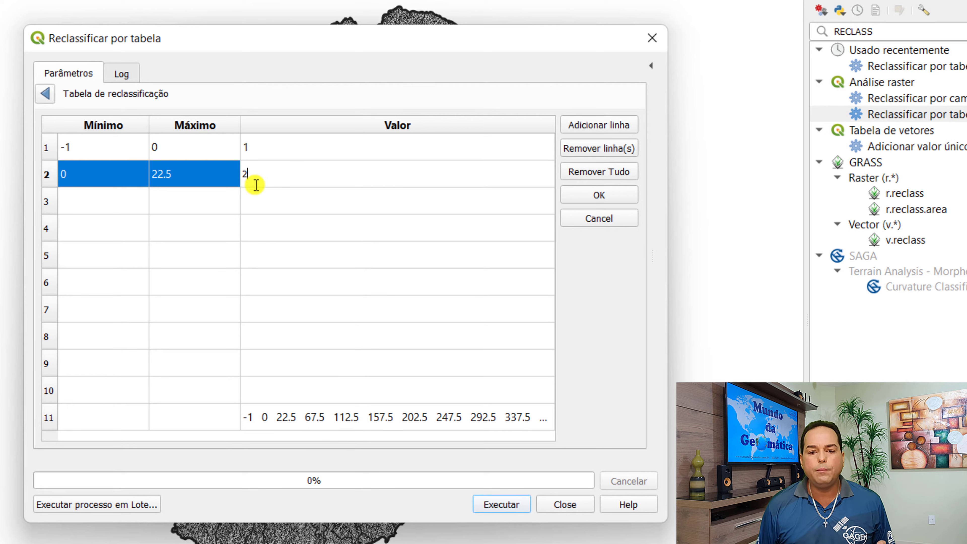
Fill row 3 of the reclassification table with minimum 22.5, maximum 67.5 and value 3.
{"action": "left_click", "coordinate": [76, 199]}
{"action": "double_click", "coordinate": [75, 198]}
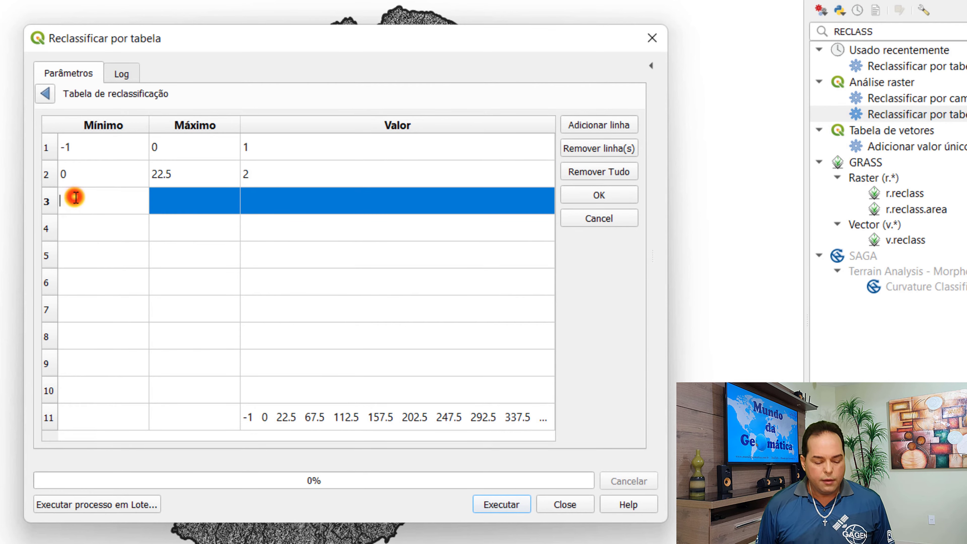
{"action": "type", "text": "22.5"}
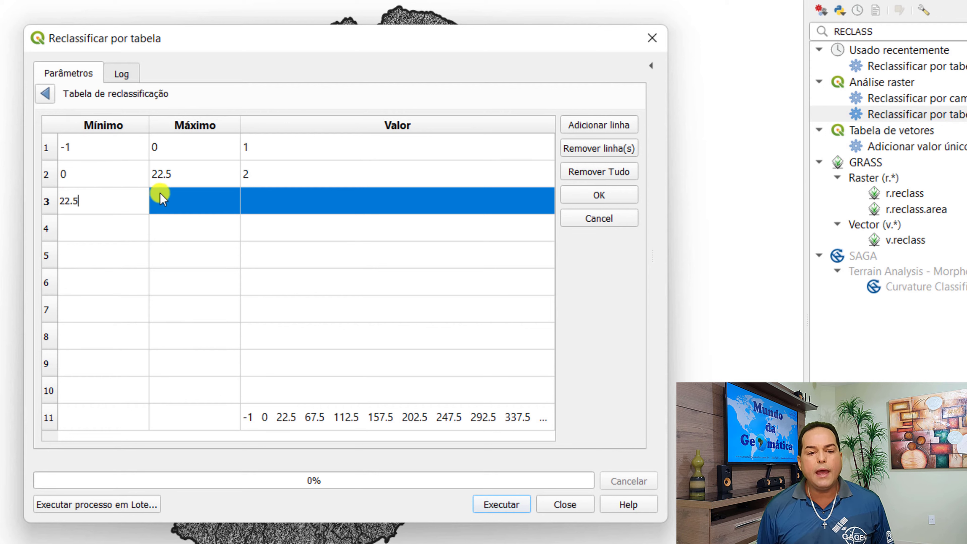
{"action": "left_click", "coordinate": [177, 196]}
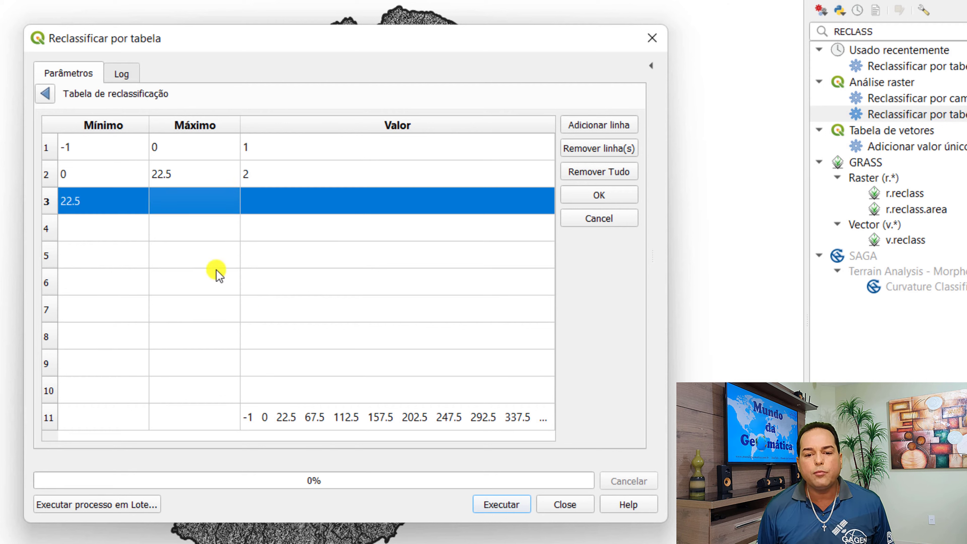
{"action": "double_click", "coordinate": [173, 195]}
{"action": "type", "text": "67.5"}
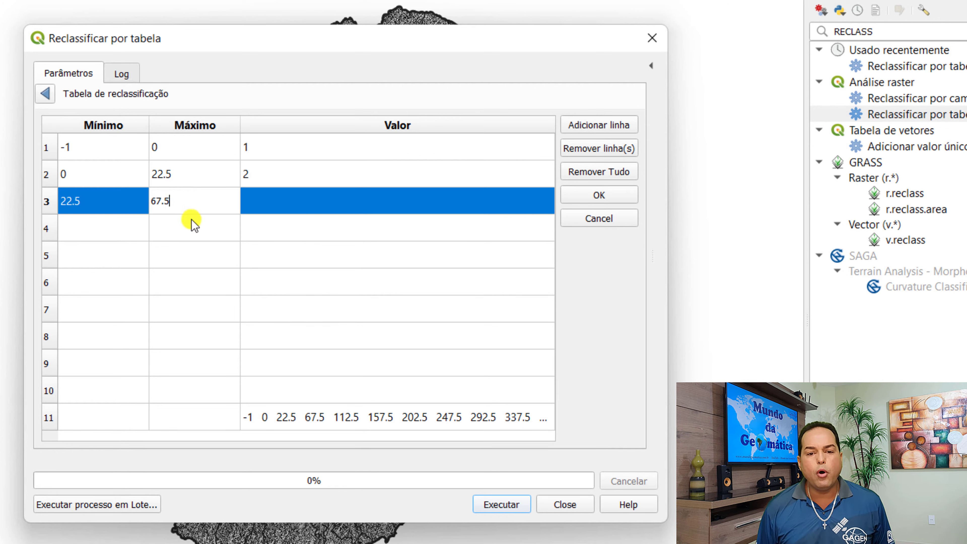
{"action": "left_click", "coordinate": [107, 225]}
{"action": "left_click", "coordinate": [259, 192]}
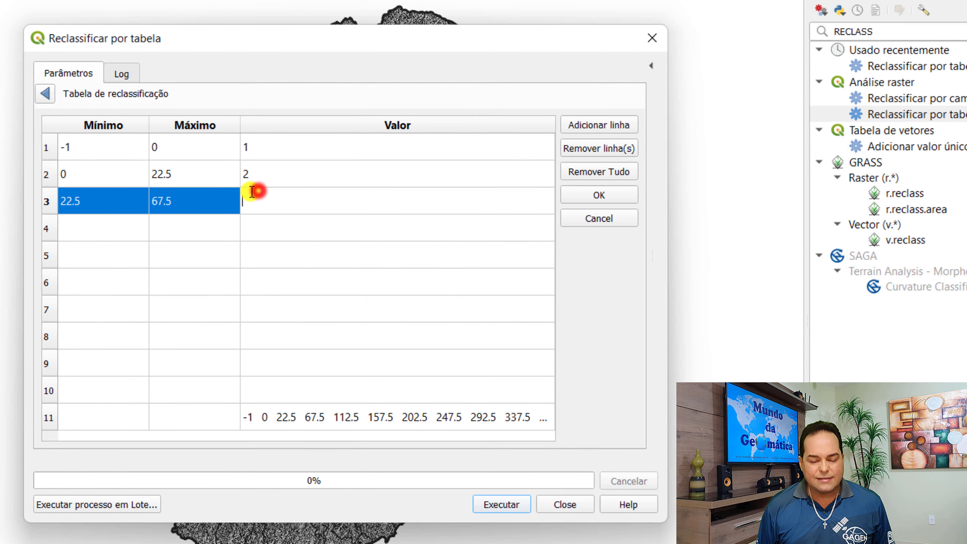
{"action": "type", "text": "4"}
{"action": "type", "text": "3"}
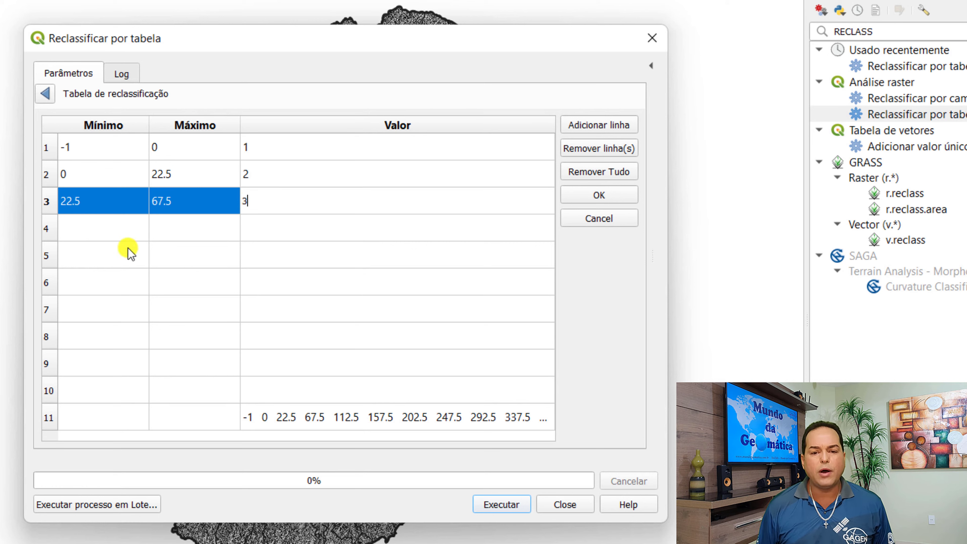
Fill row 4 of the reclassification table with minimum 67.5, maximum 112.5 and value 4.
{"action": "double_click", "coordinate": [84, 222]}
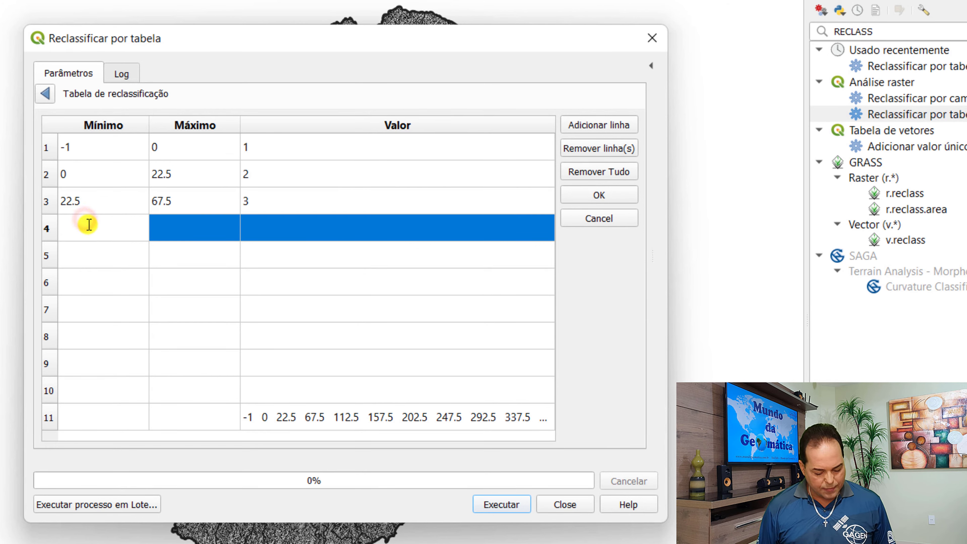
{"action": "type", "text": "67."}
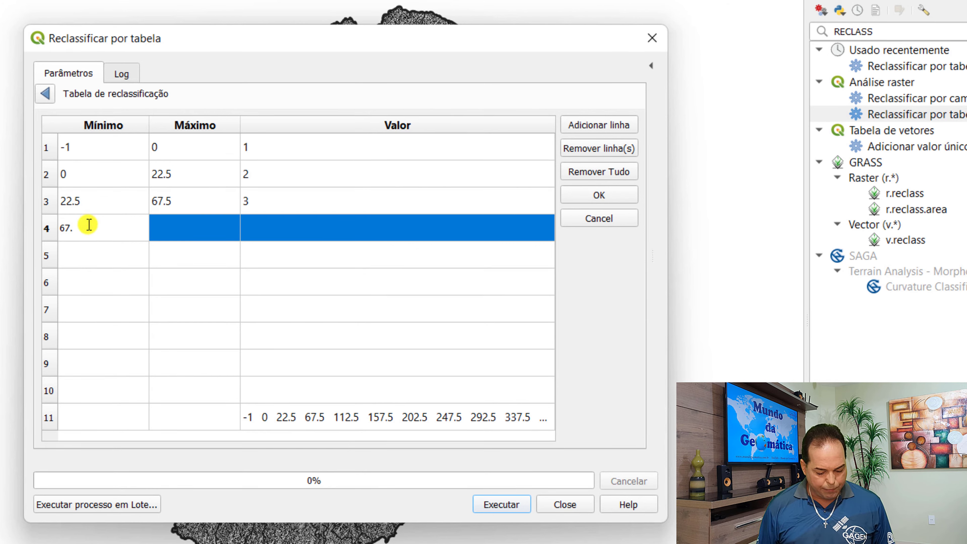
{"action": "type", "text": "5"}
{"action": "left_click", "coordinate": [177, 227]}
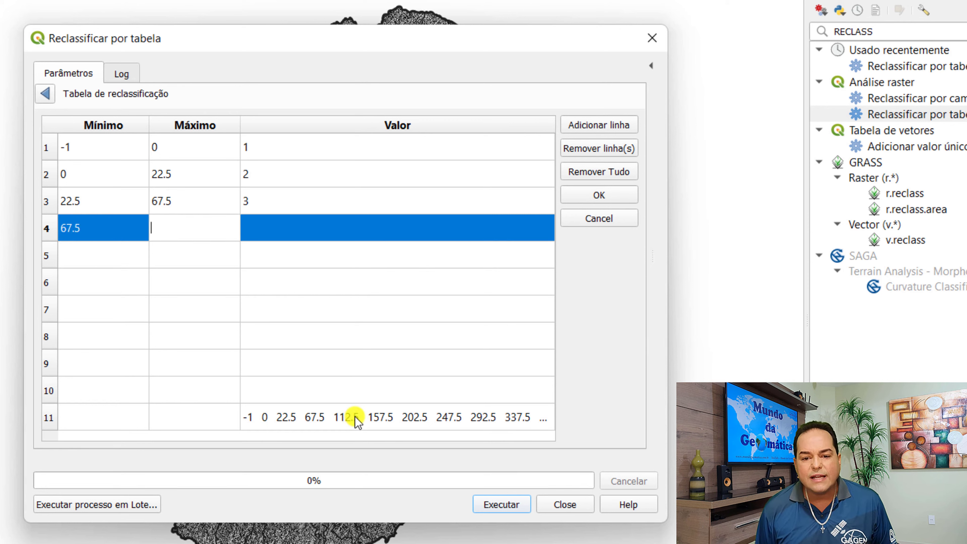
{"action": "type", "text": "1"}
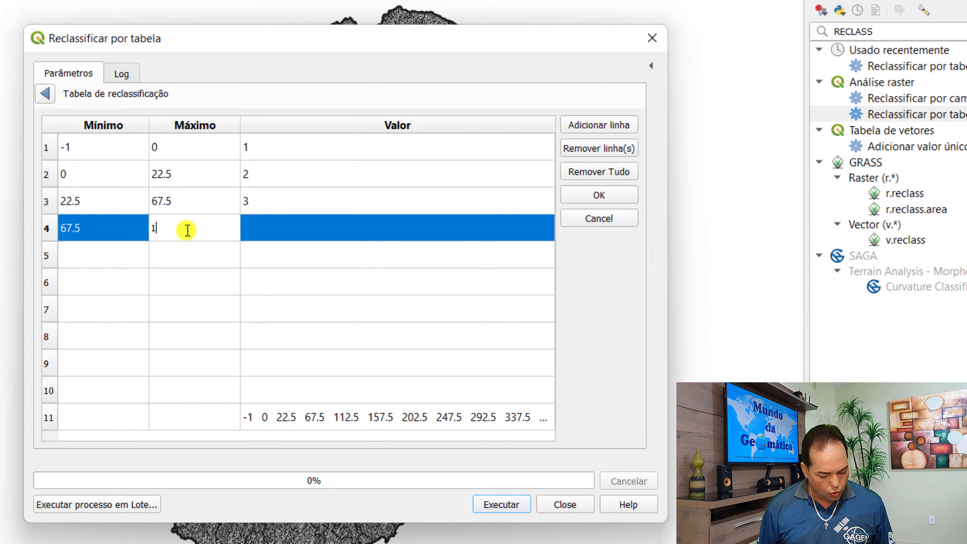
{"action": "type", "text": "12.5"}
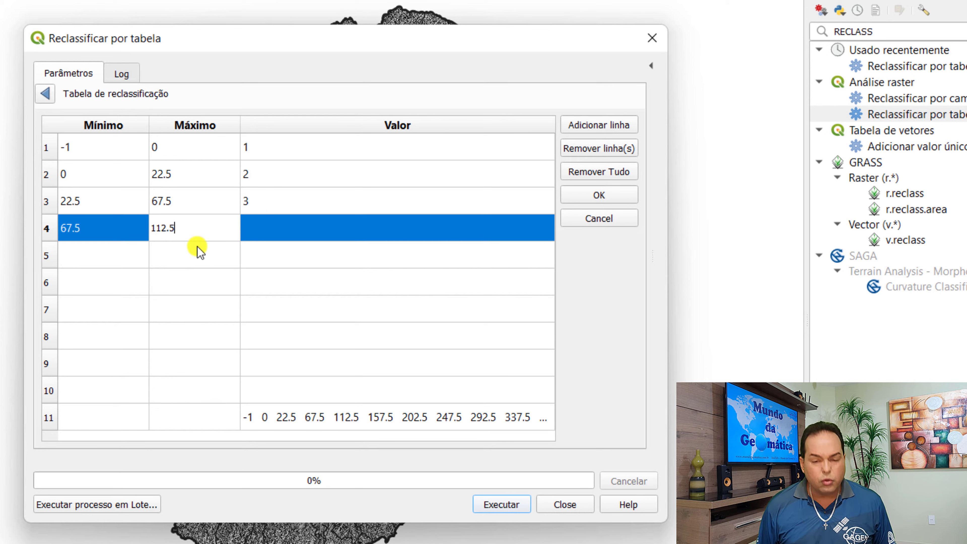
{"action": "left_click", "coordinate": [270, 227]}
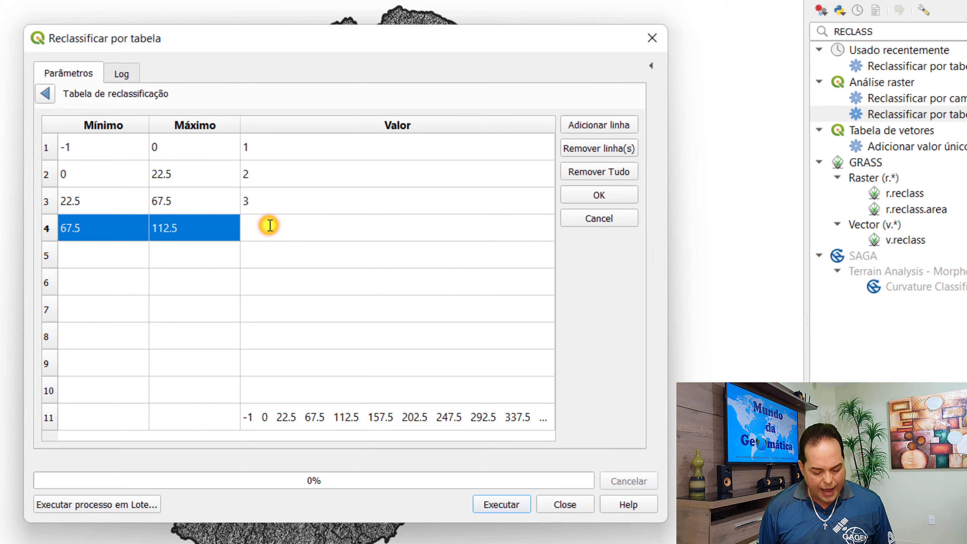
{"action": "type", "text": "4"}
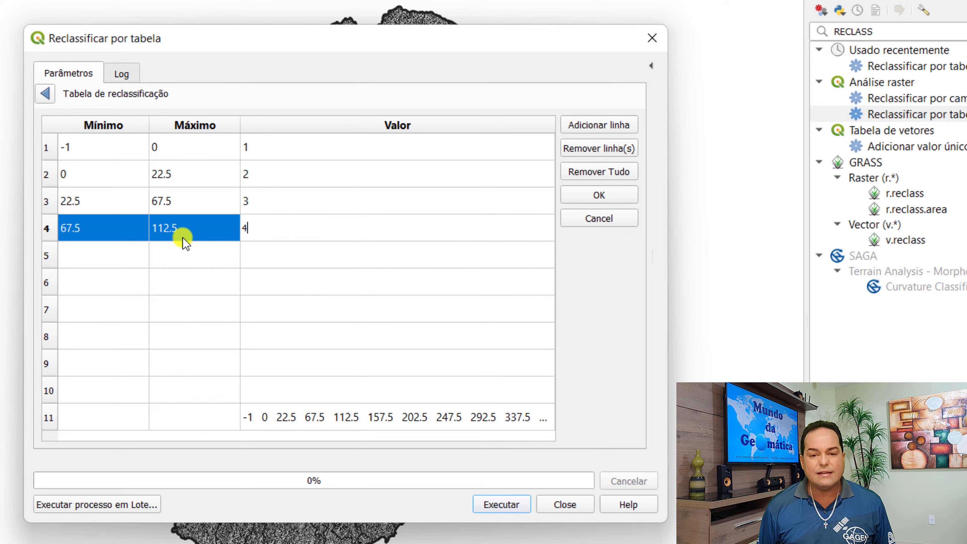
Fill row 5 of the reclassification table with minimum 112.5, maximum 157.5 and value 5.
{"action": "left_click", "coordinate": [84, 255]}
{"action": "left_click", "coordinate": [84, 256]}
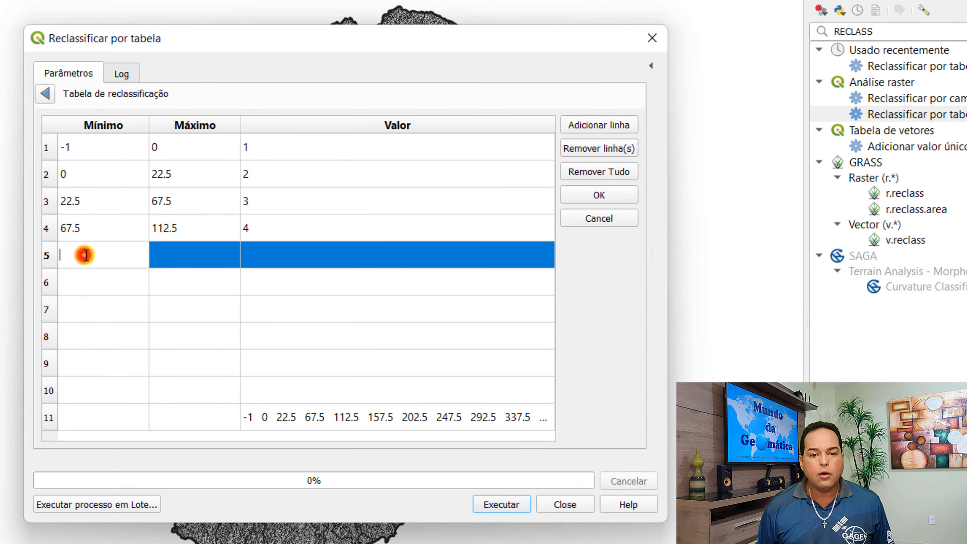
{"action": "type", "text": "112."}
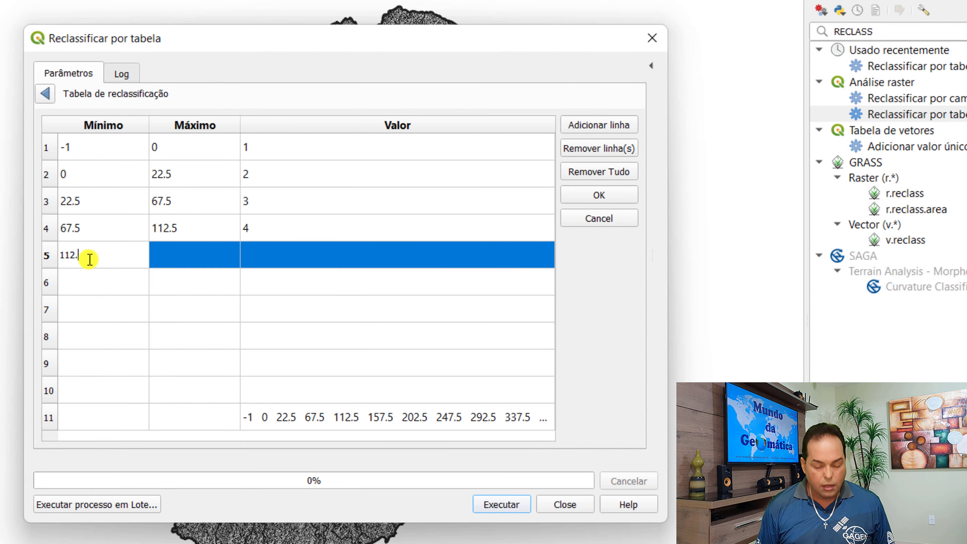
{"action": "type", "text": "5"}
{"action": "left_click", "coordinate": [182, 247]}
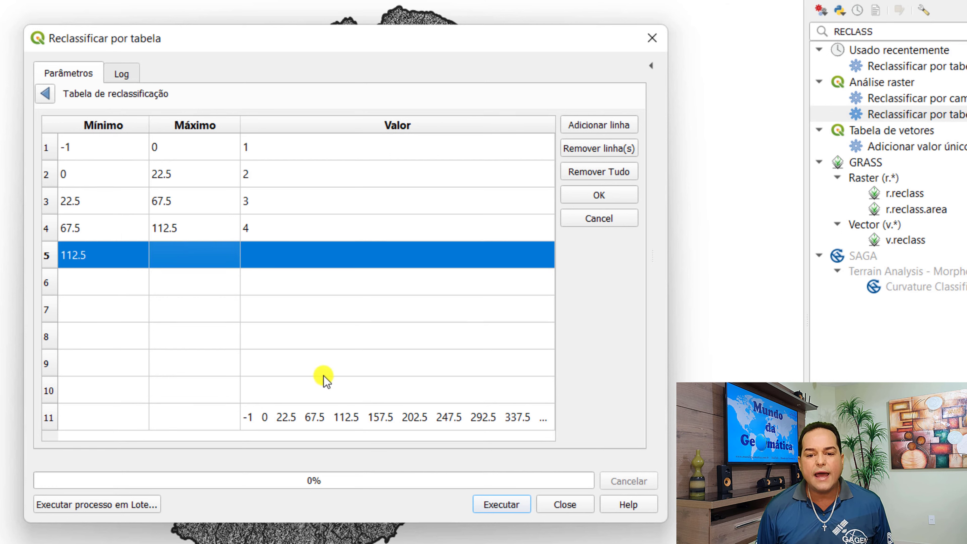
{"action": "double_click", "coordinate": [170, 254]}
{"action": "type", "text": "157.5"}
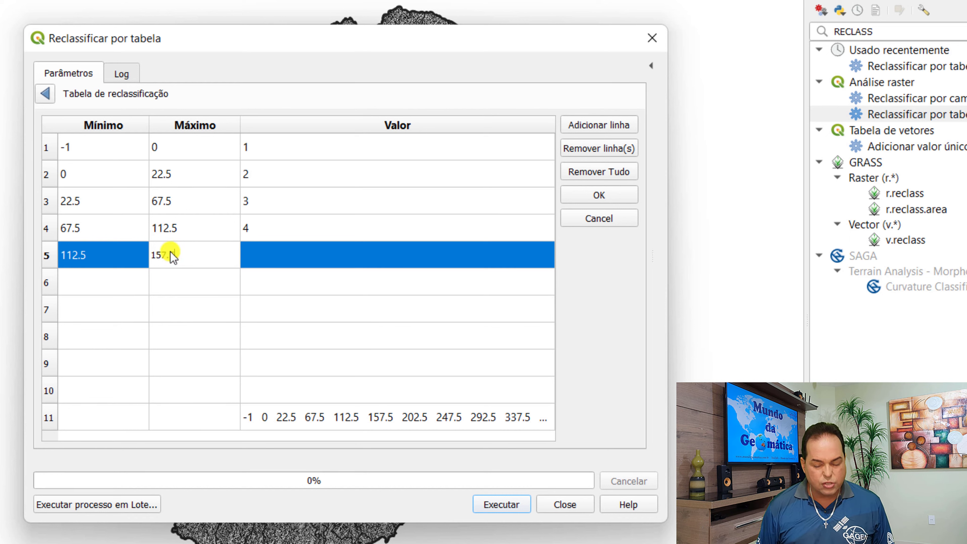
{"action": "double_click", "coordinate": [258, 256]}
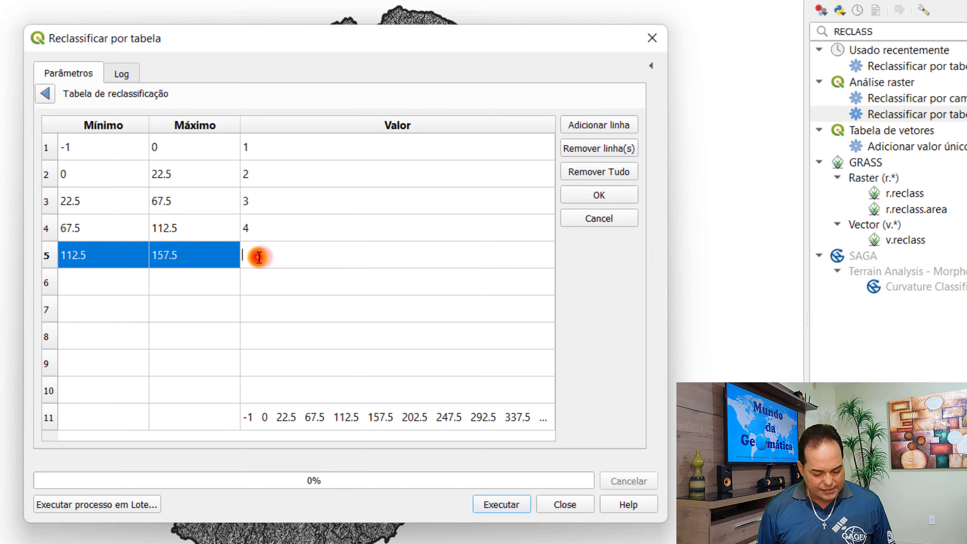
{"action": "type", "text": "5"}
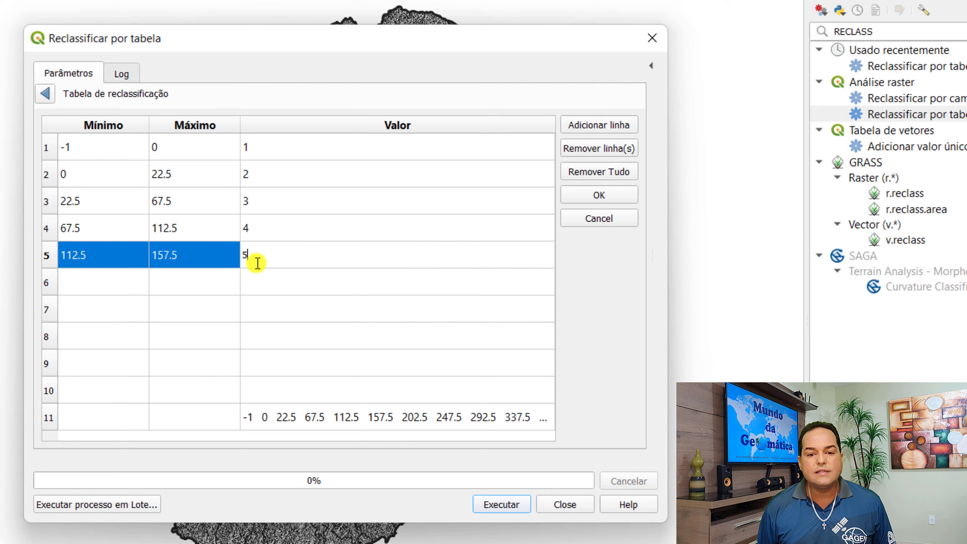
Fill row 6 of the reclassification table with minimum 157.5, maximum 202.5 and value 6.
{"action": "left_click", "coordinate": [75, 284]}
{"action": "double_click", "coordinate": [75, 284]}
{"action": "type", "text": "1"}
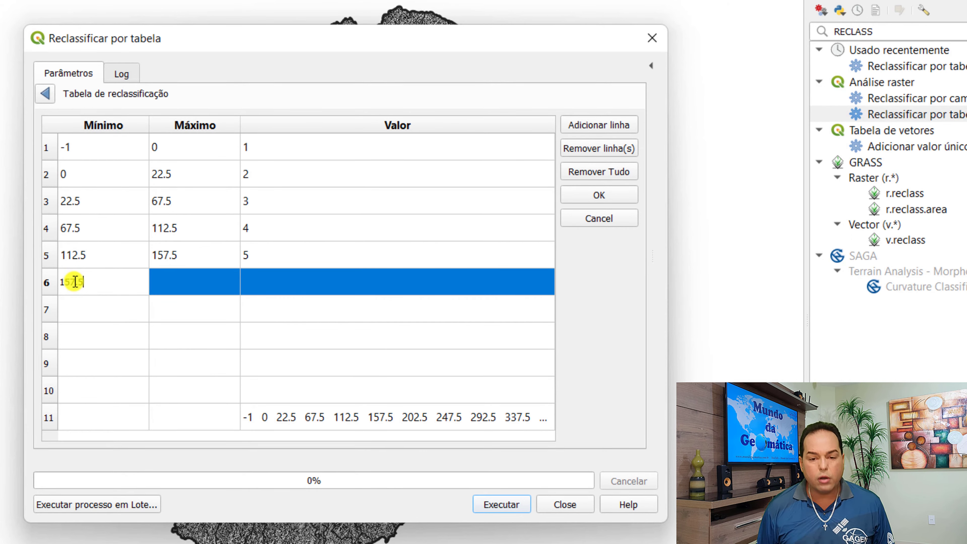
{"action": "type", "text": "57.5"}
{"action": "left_click", "coordinate": [168, 281]}
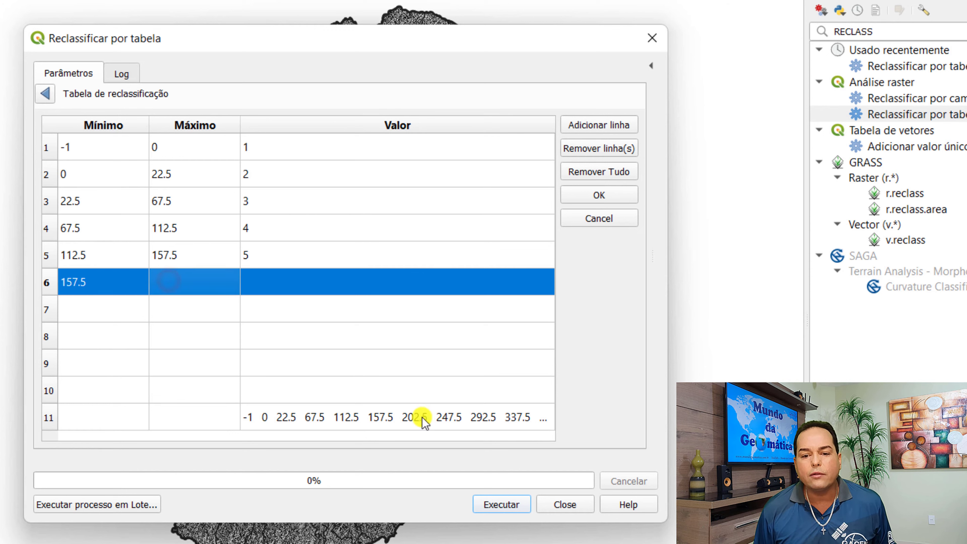
{"action": "double_click", "coordinate": [175, 281]}
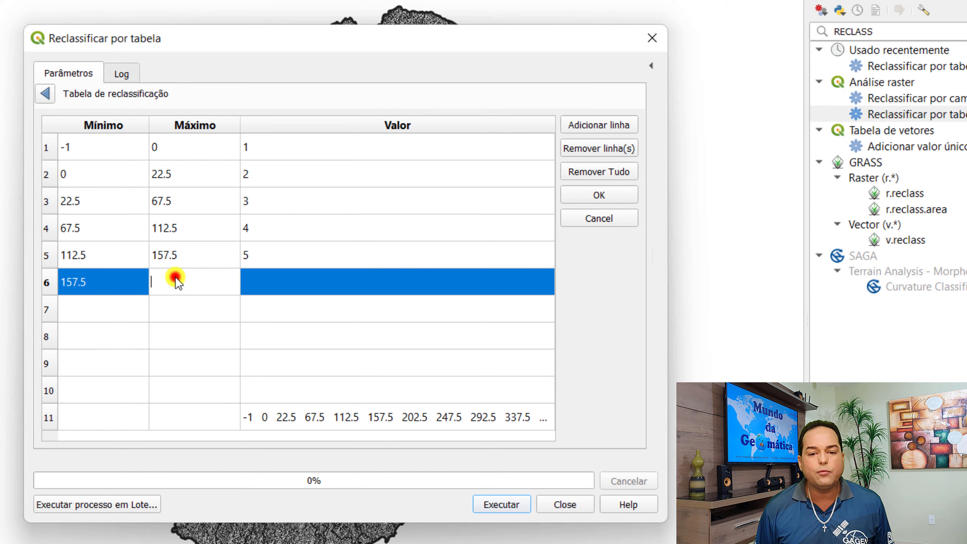
{"action": "type", "text": "202.5"}
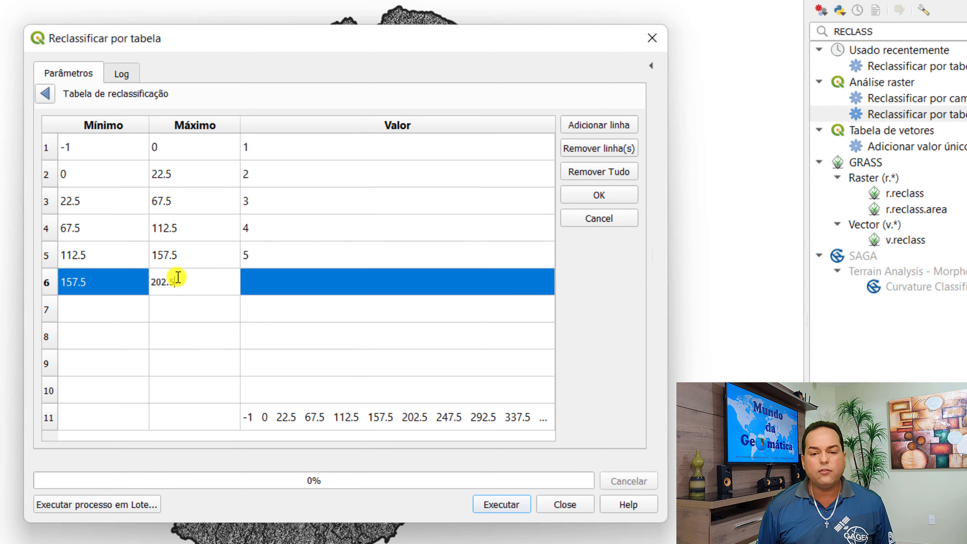
{"action": "left_click", "coordinate": [290, 279]}
{"action": "double_click", "coordinate": [289, 279]}
{"action": "type", "text": "6"}
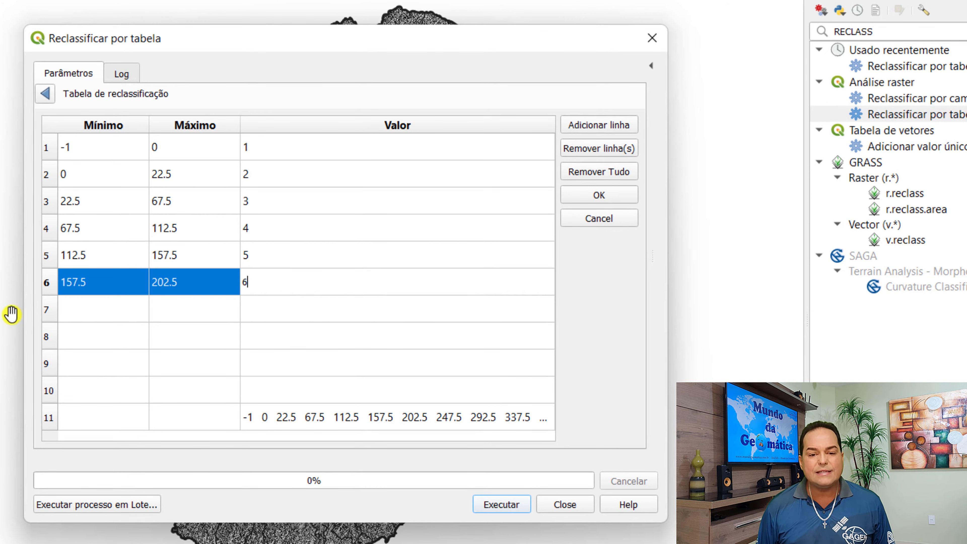
Fill row 7 of the reclassification table with minimum 202.5, maximum 247.5 and value 7.
{"action": "left_click", "coordinate": [82, 308]}
{"action": "double_click", "coordinate": [81, 309]}
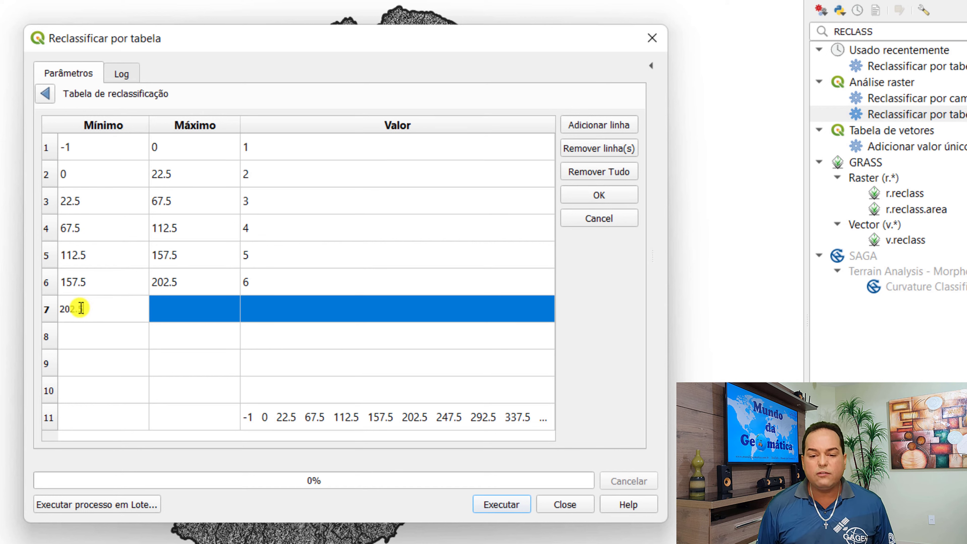
{"action": "type", "text": "202.5"}
{"action": "left_click", "coordinate": [171, 311]}
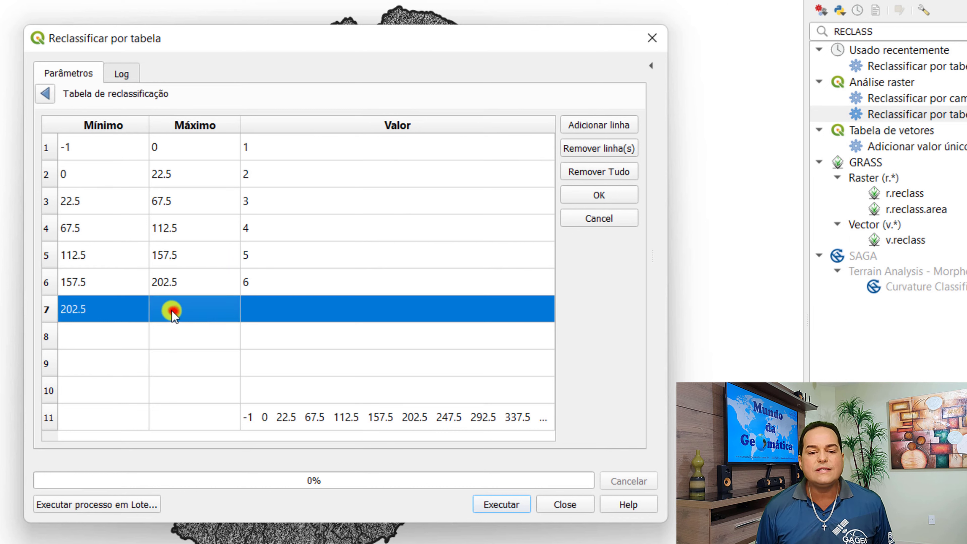
{"action": "left_click", "coordinate": [172, 309]}
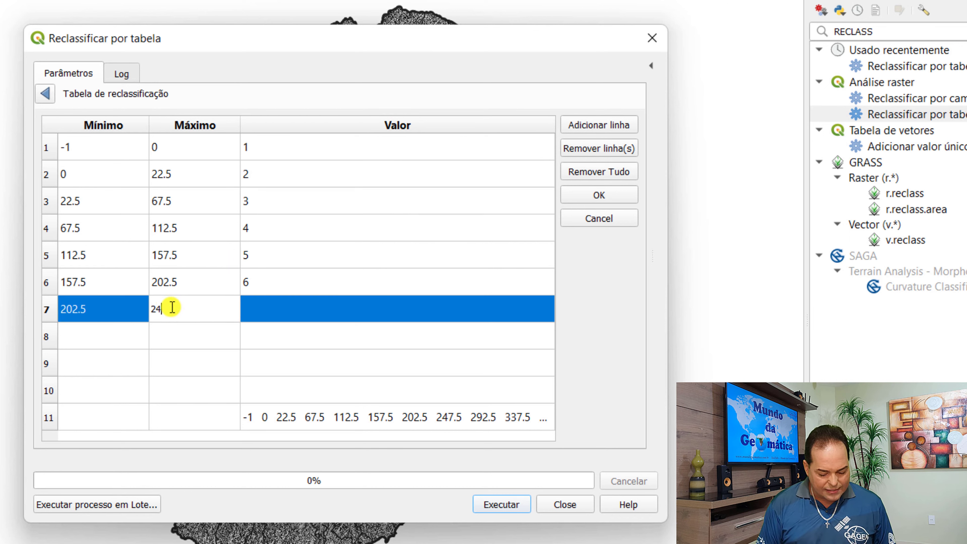
{"action": "left_click", "coordinate": [286, 308]}
{"action": "double_click", "coordinate": [286, 308]}
{"action": "type", "text": "7"}
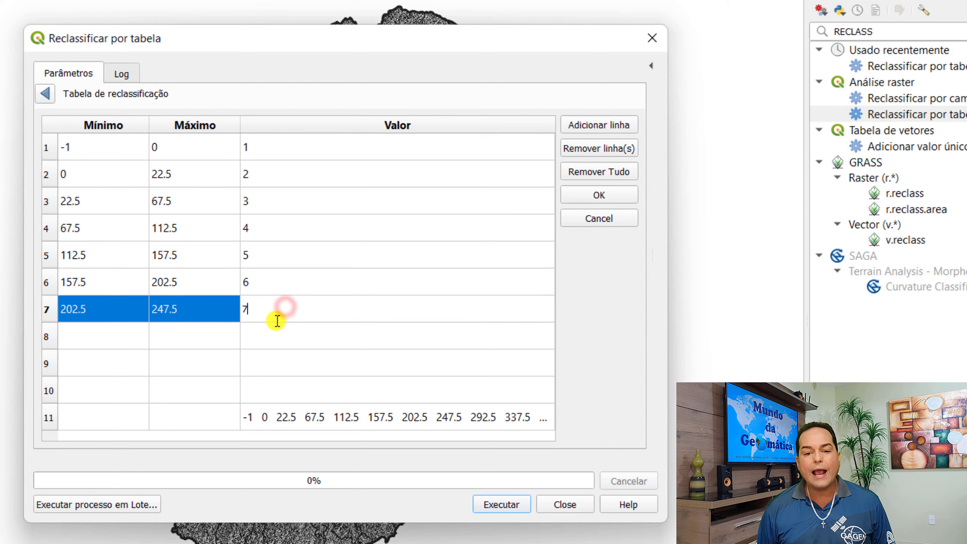
Fill row 8 of the reclassification table with minimum 247.5, maximum 292.5 and value 8.
{"action": "left_click", "coordinate": [81, 334]}
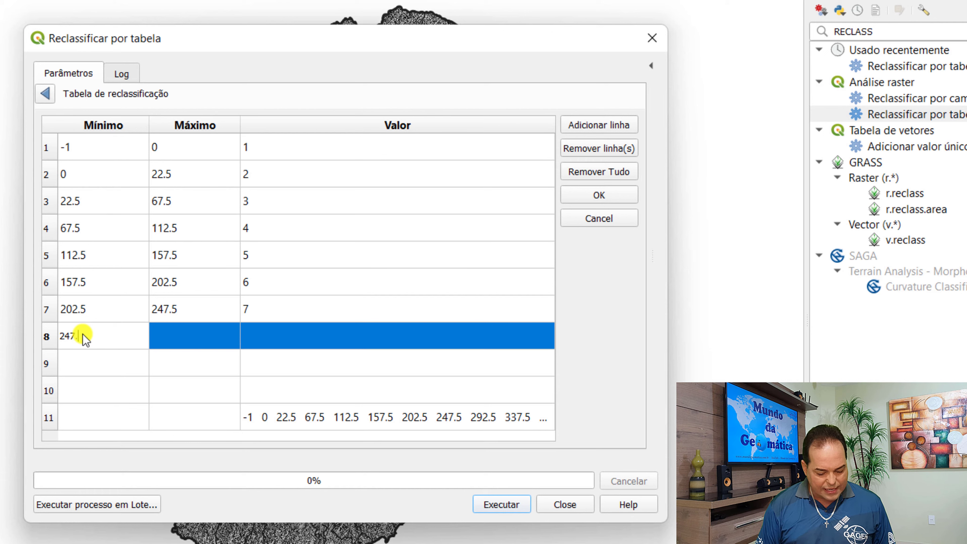
{"action": "left_click", "coordinate": [173, 334]}
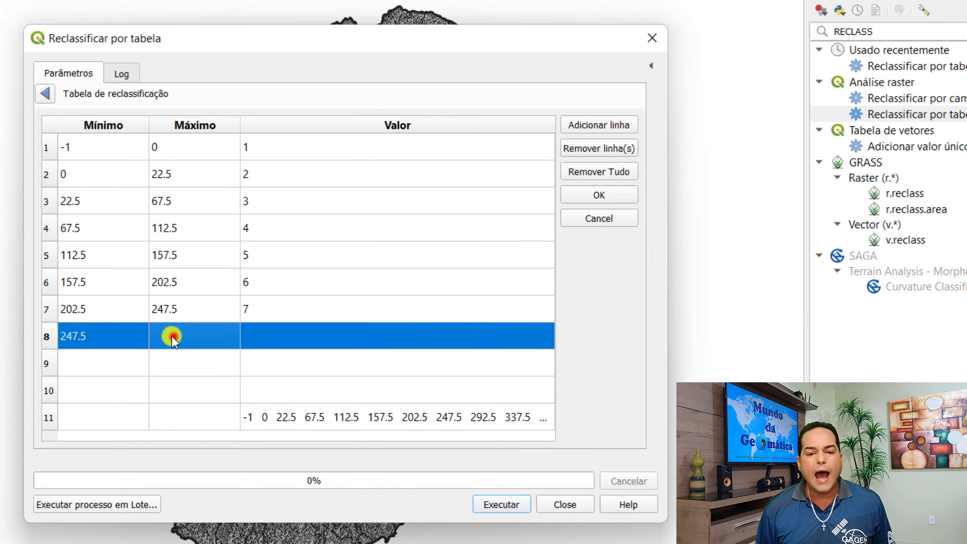
{"action": "double_click", "coordinate": [174, 335]}
{"action": "type", "text": "292"}
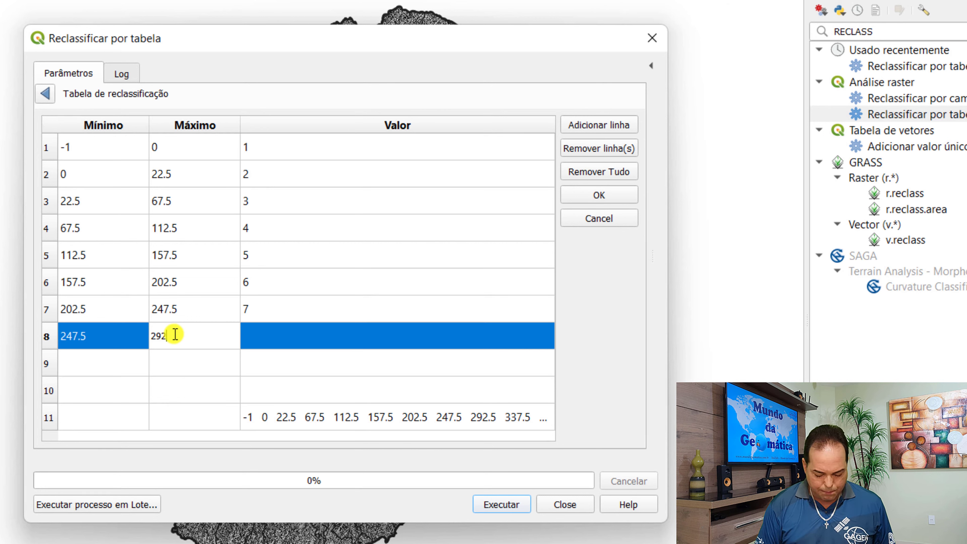
{"action": "type", "text": ".5"}
{"action": "left_click", "coordinate": [268, 333]}
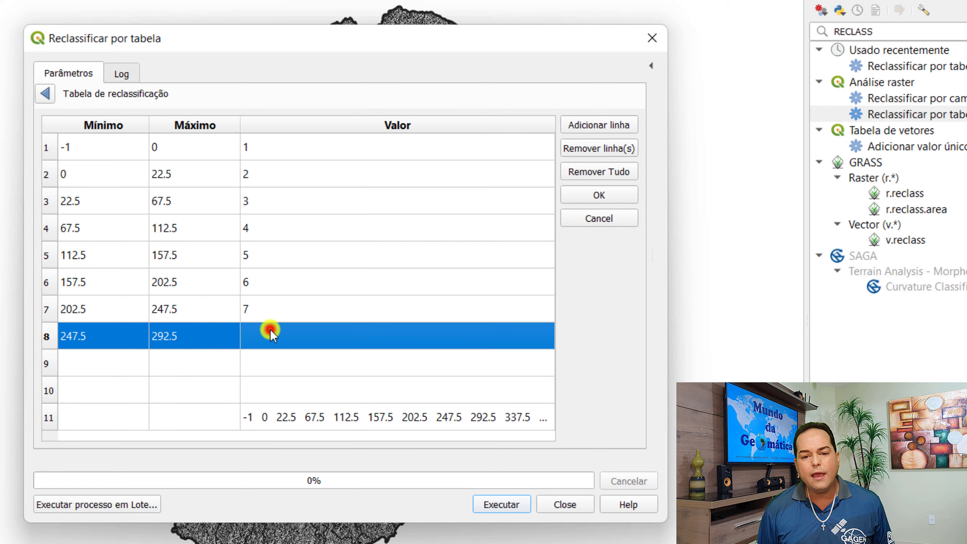
{"action": "double_click", "coordinate": [269, 334]}
{"action": "type", "text": "8"}
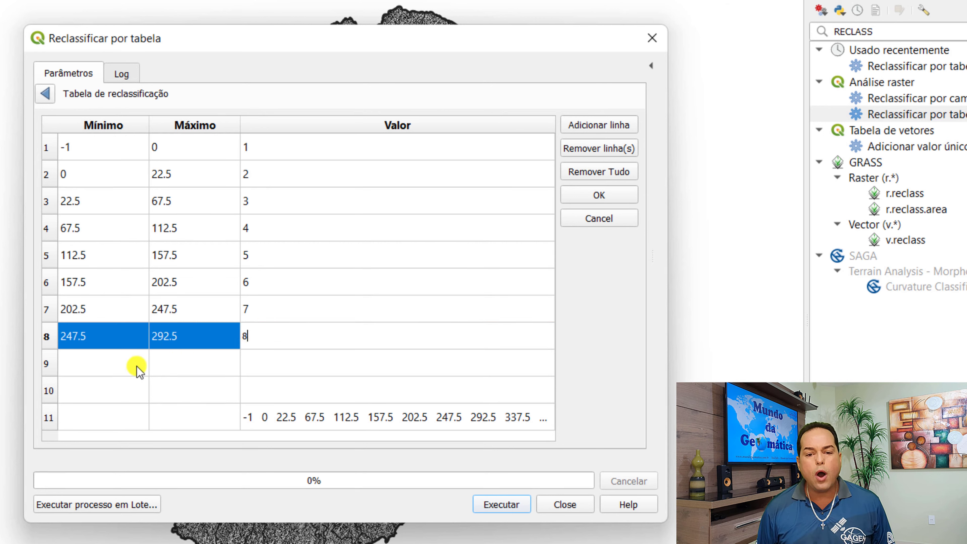
Fill row 9 of the reclassification table with minimum 292.5, maximum 337.5 and value 9.
{"action": "left_click", "coordinate": [74, 362]}
{"action": "double_click", "coordinate": [74, 362]}
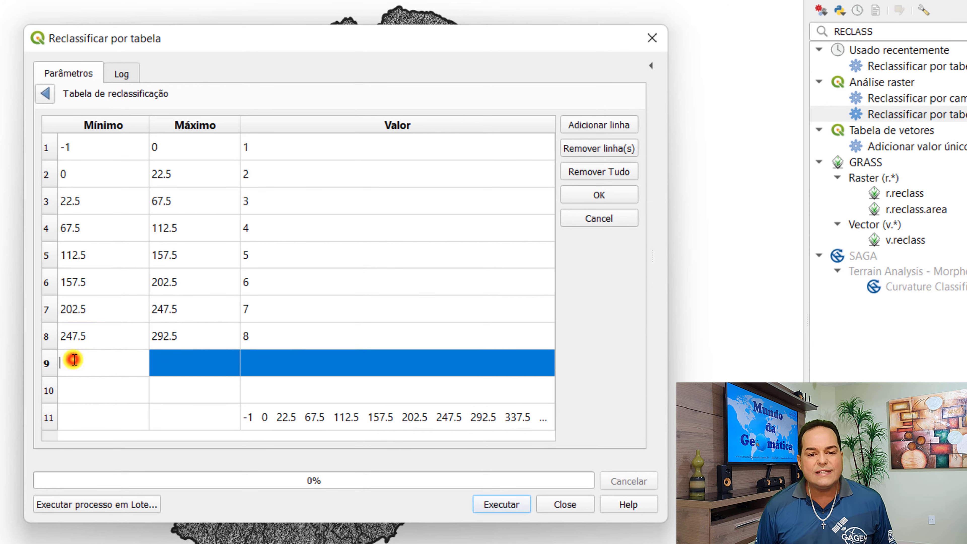
{"action": "type", "text": "292.5"}
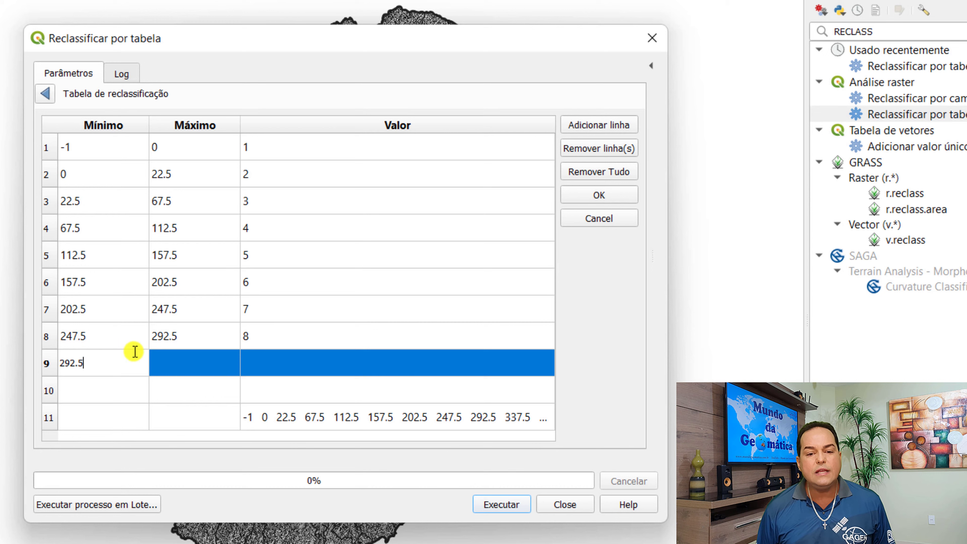
{"action": "left_click", "coordinate": [189, 361]}
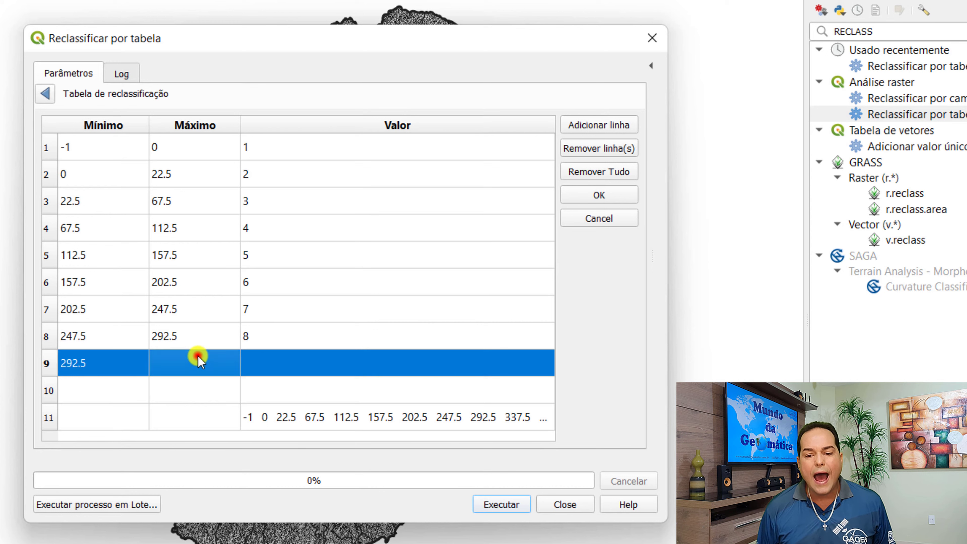
{"action": "double_click", "coordinate": [182, 362]}
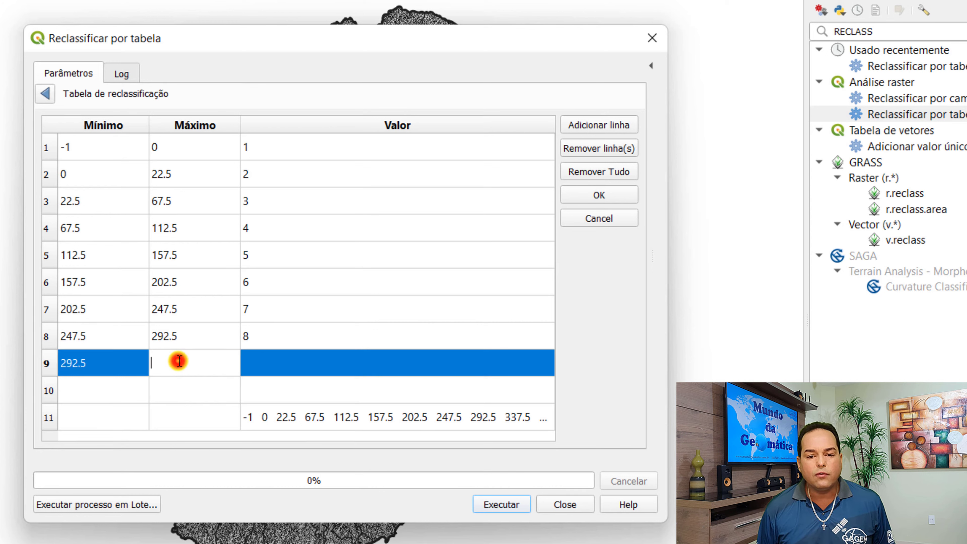
{"action": "type", "text": "337"}
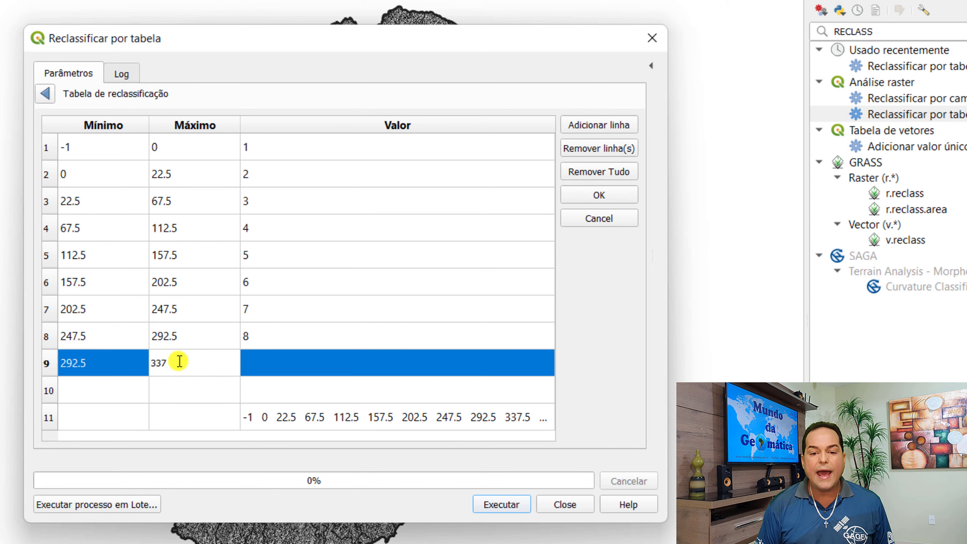
{"action": "type", "text": "."}
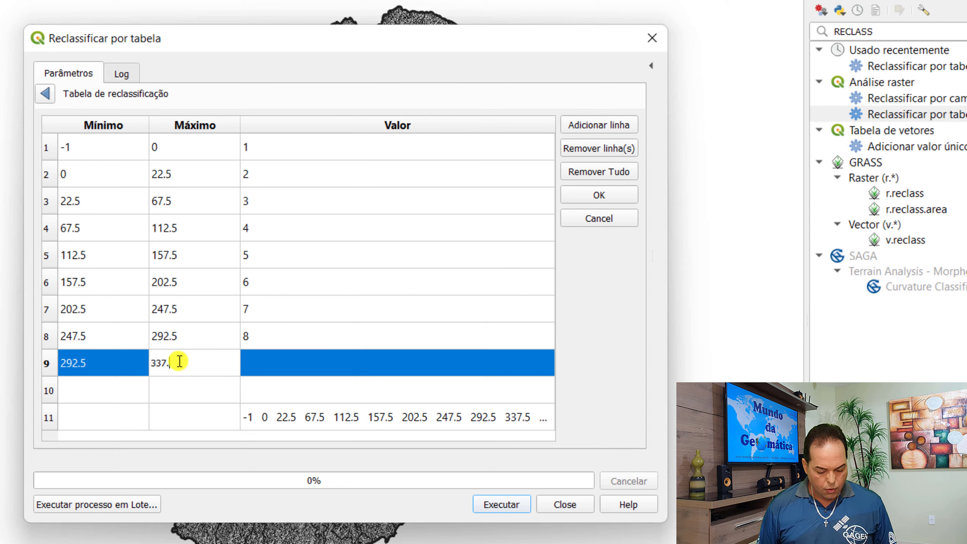
{"action": "type", "text": "5"}
{"action": "double_click", "coordinate": [277, 362]}
{"action": "type", "text": "9"}
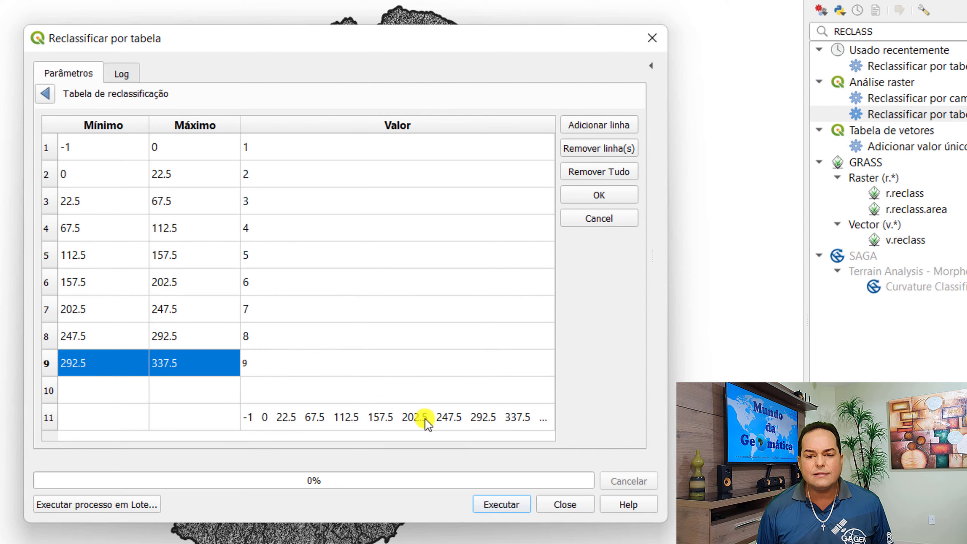
Fill row 10 of the reclassification table with minimum 337.5, maximum 360 and value 10.
{"action": "left_click", "coordinate": [479, 417]}
{"action": "left_click", "coordinate": [479, 416]}
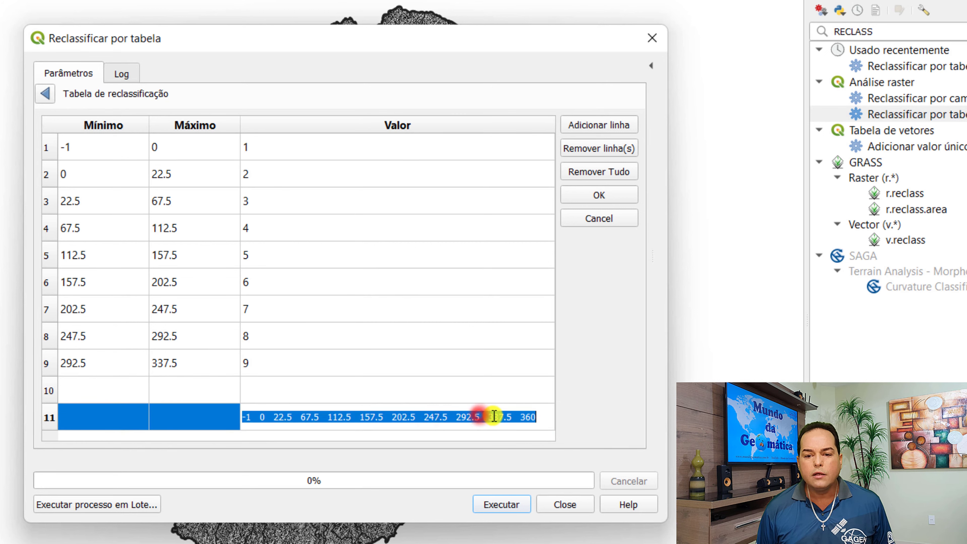
{"action": "left_click", "coordinate": [528, 418]}
{"action": "left_click", "coordinate": [101, 382]}
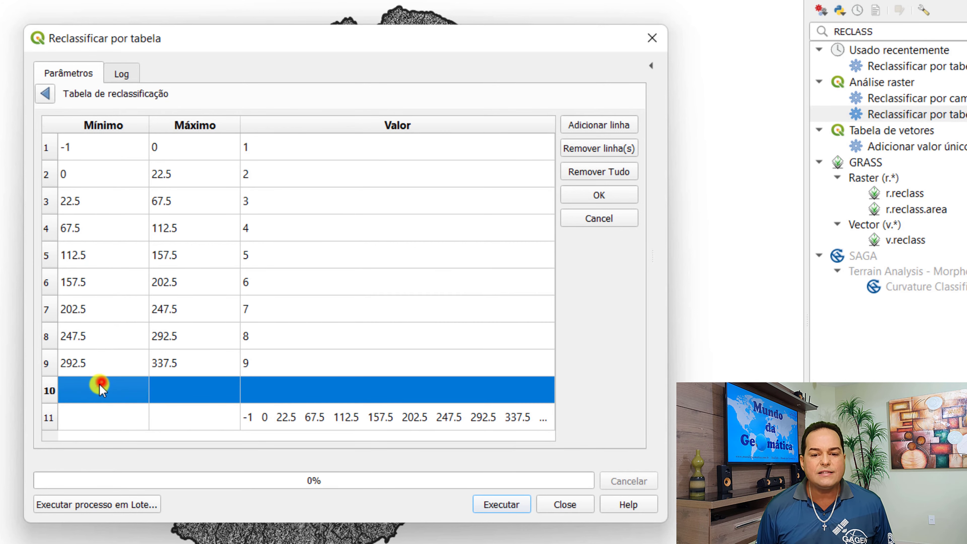
{"action": "left_click", "coordinate": [99, 384]}
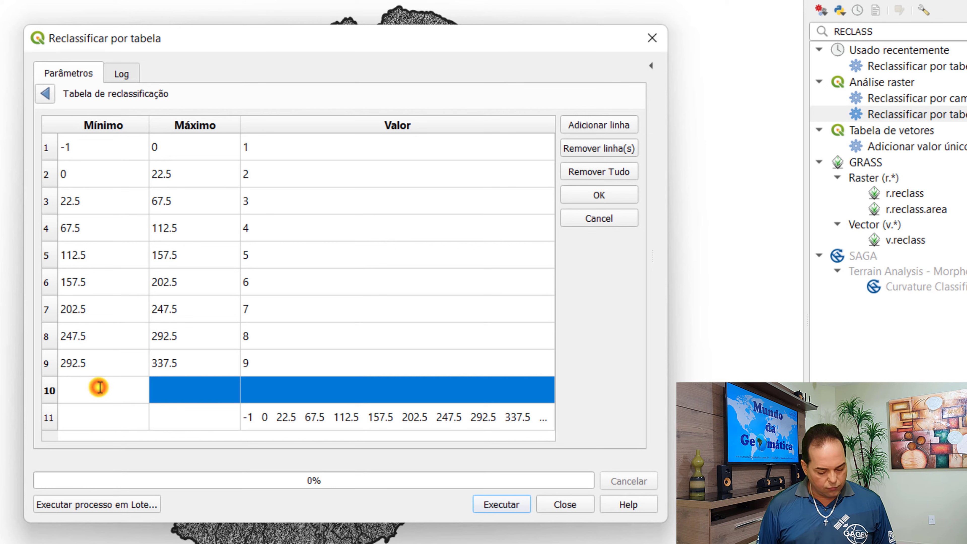
{"action": "type", "text": "337.5"}
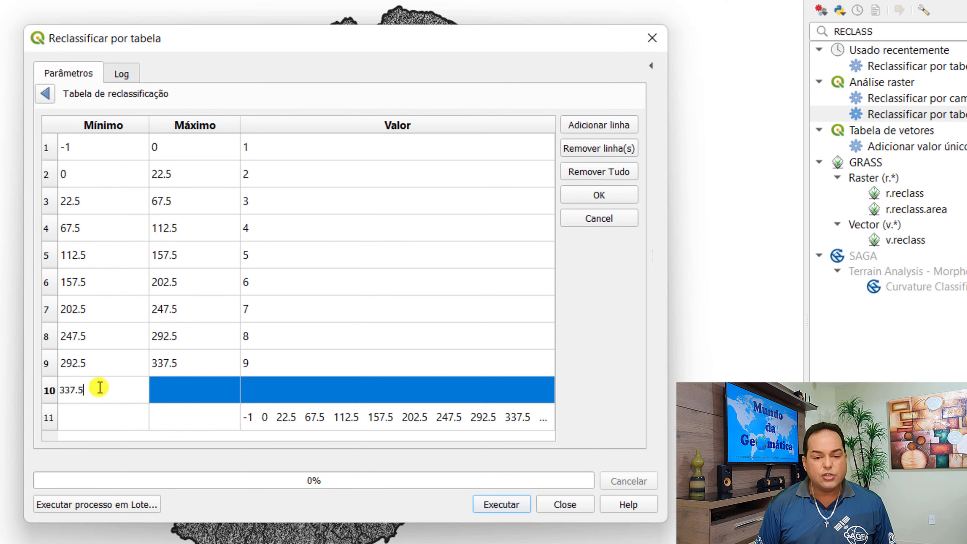
{"action": "left_click", "coordinate": [202, 384]}
{"action": "type", "text": "360"}
{"action": "left_click", "coordinate": [298, 388]}
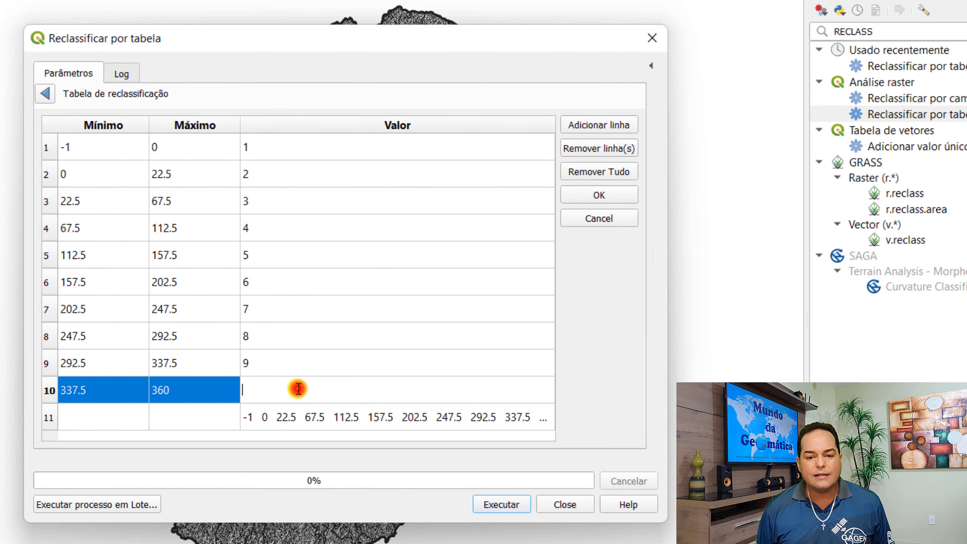
{"action": "type", "text": "10"}
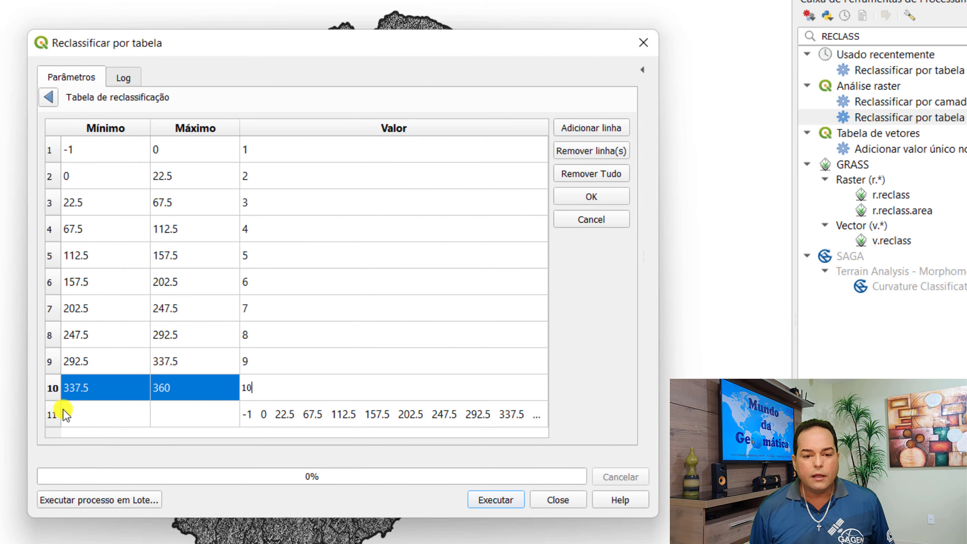
Remove helper row 11 containing the list of class limits and accept the reclassification table.
{"action": "left_click", "coordinate": [53, 416]}
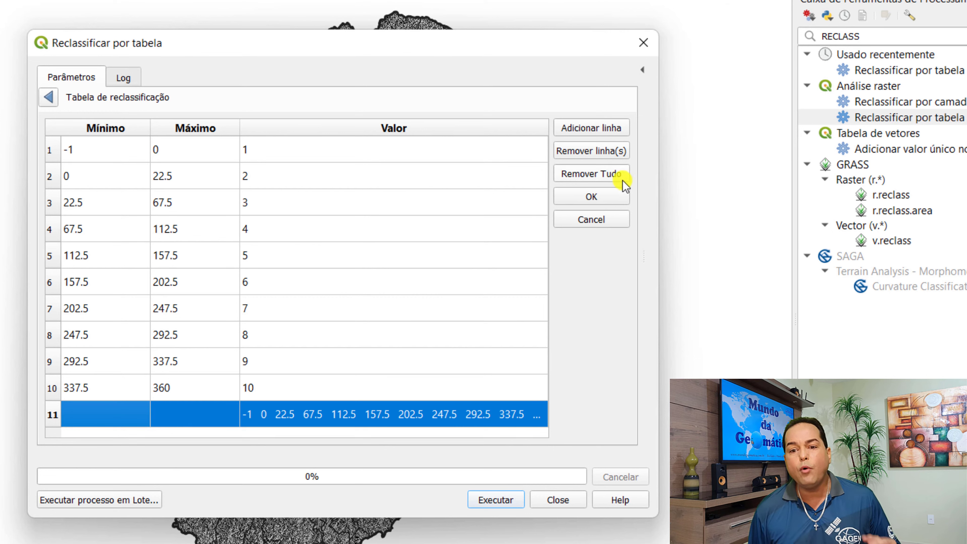
{"action": "left_click", "coordinate": [594, 155]}
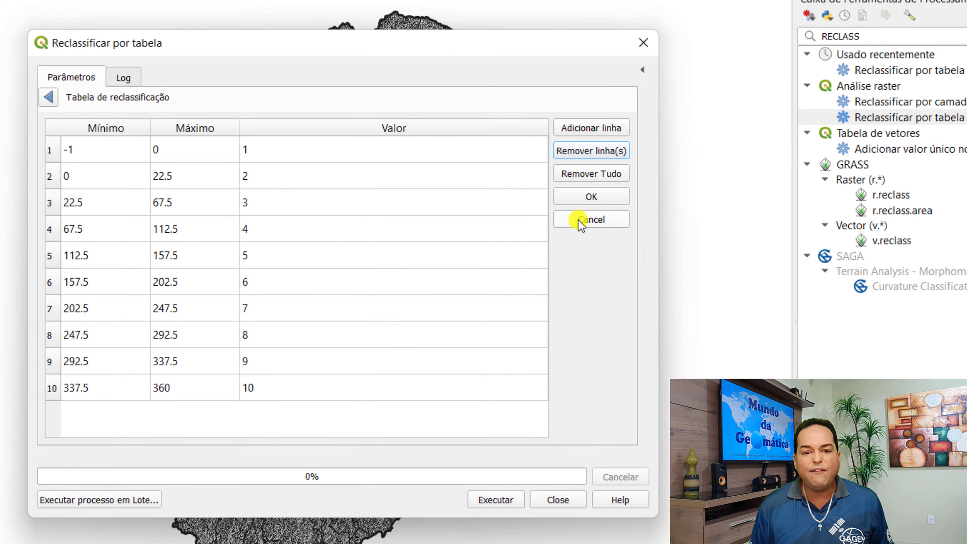
{"action": "left_click", "coordinate": [592, 196]}
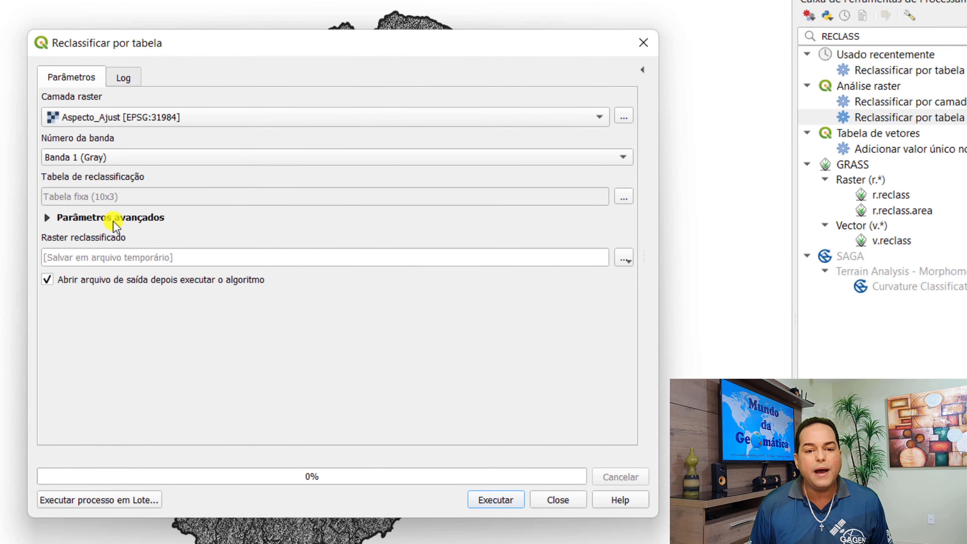
Set the interval limits in the advanced parameters to min < valor <= max.
{"action": "left_click", "coordinate": [46, 218]}
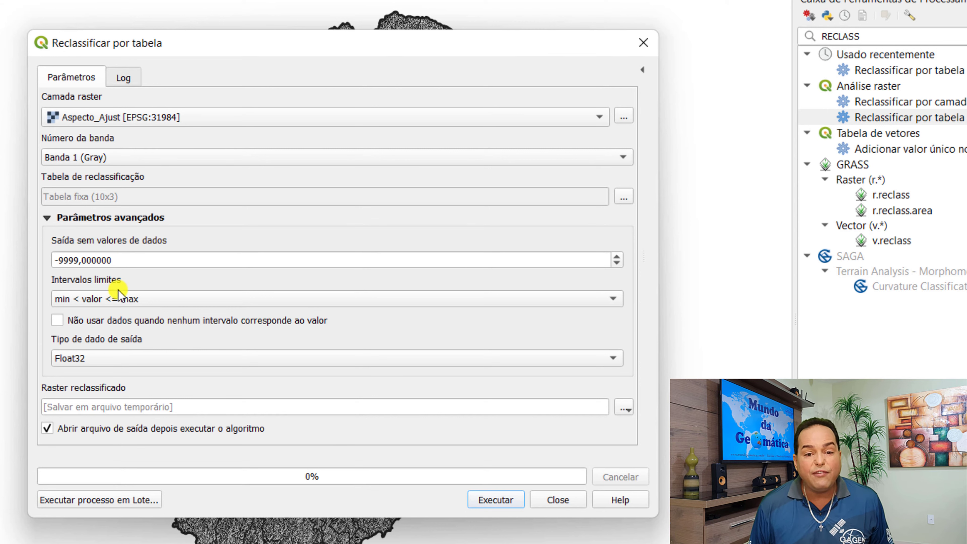
{"action": "left_click", "coordinate": [612, 298]}
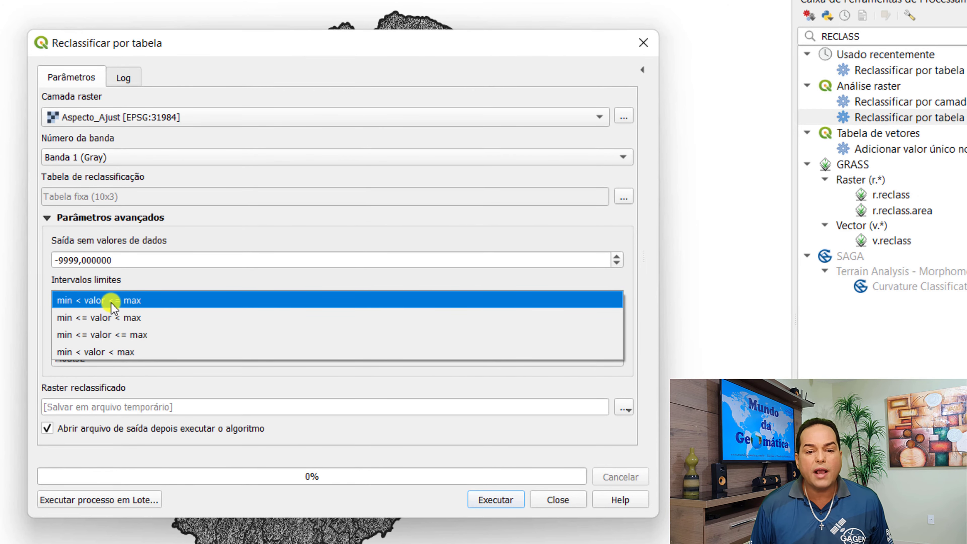
{"action": "left_click", "coordinate": [166, 300]}
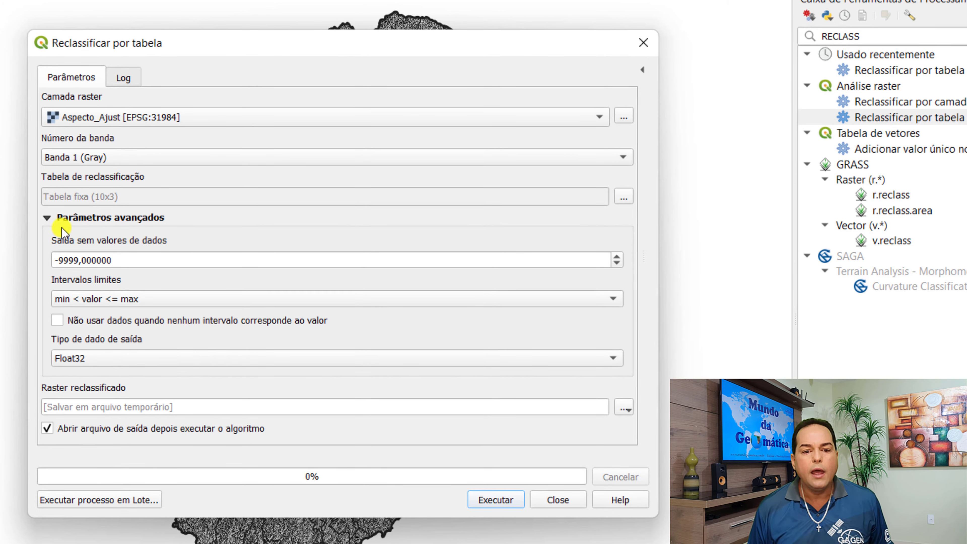
{"action": "left_click", "coordinate": [50, 220]}
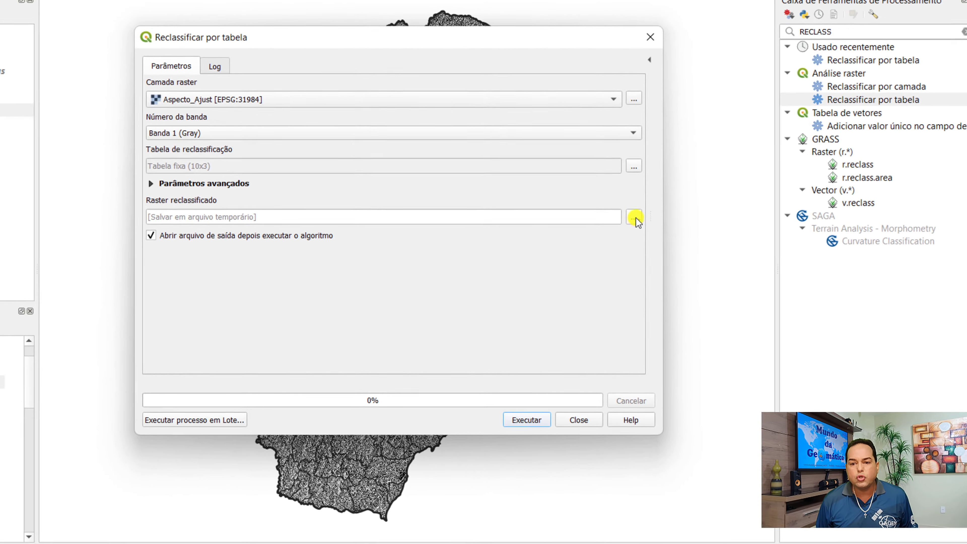
Choose to save the reclassified raster to a file in the BD_RIF_QGIS folder on drive C.
{"action": "left_click", "coordinate": [634, 217]}
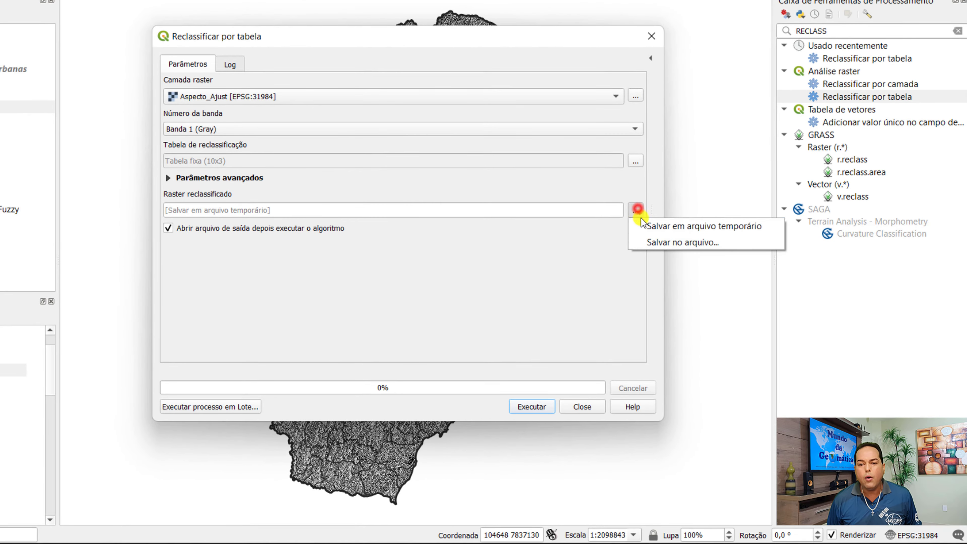
{"action": "left_click", "coordinate": [659, 243]}
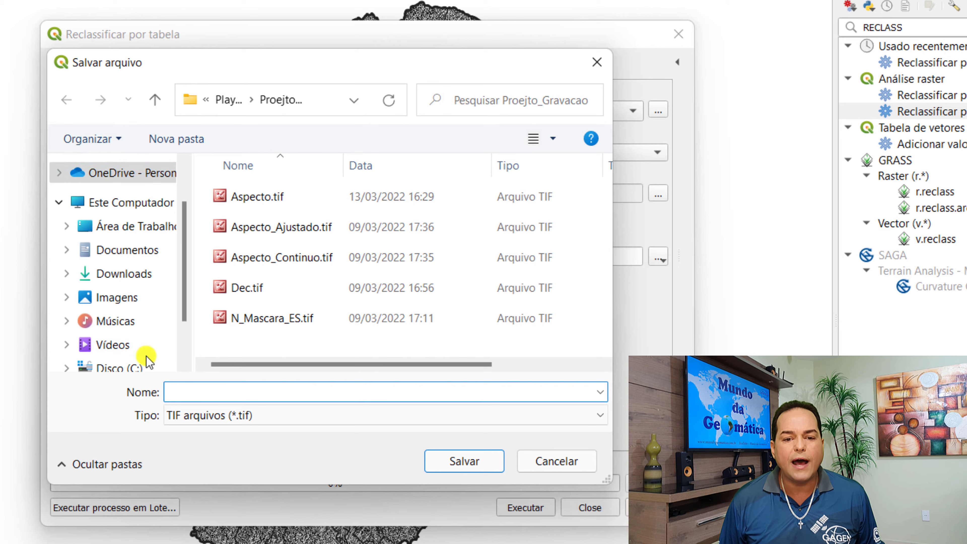
{"action": "left_click_drag", "start_coordinate": [184, 310], "coordinate": [180, 335]}
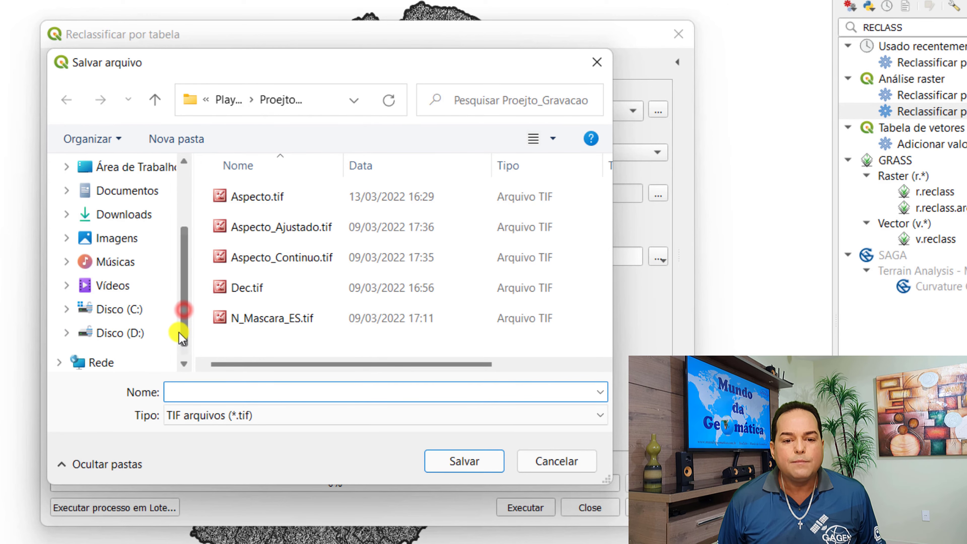
{"action": "left_click", "coordinate": [129, 309]}
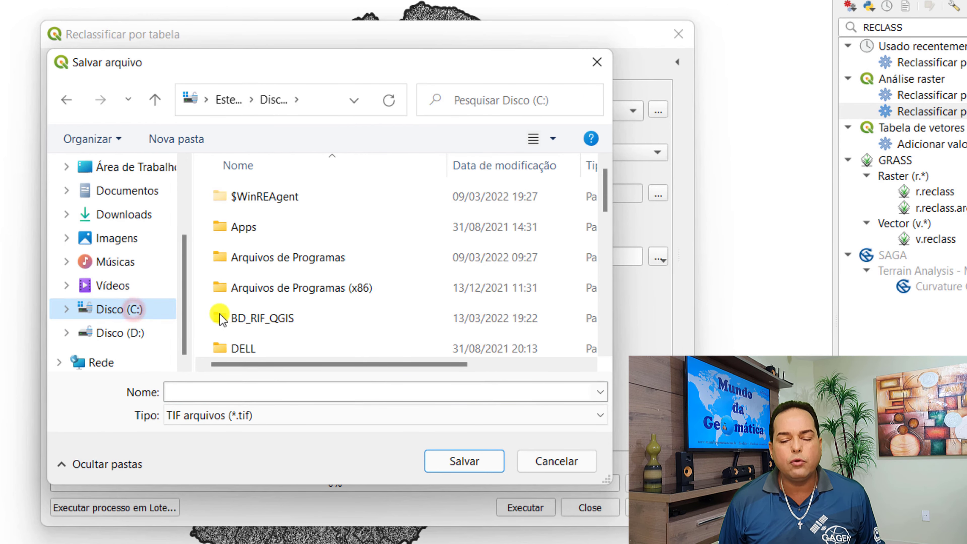
{"action": "double_click", "coordinate": [286, 318]}
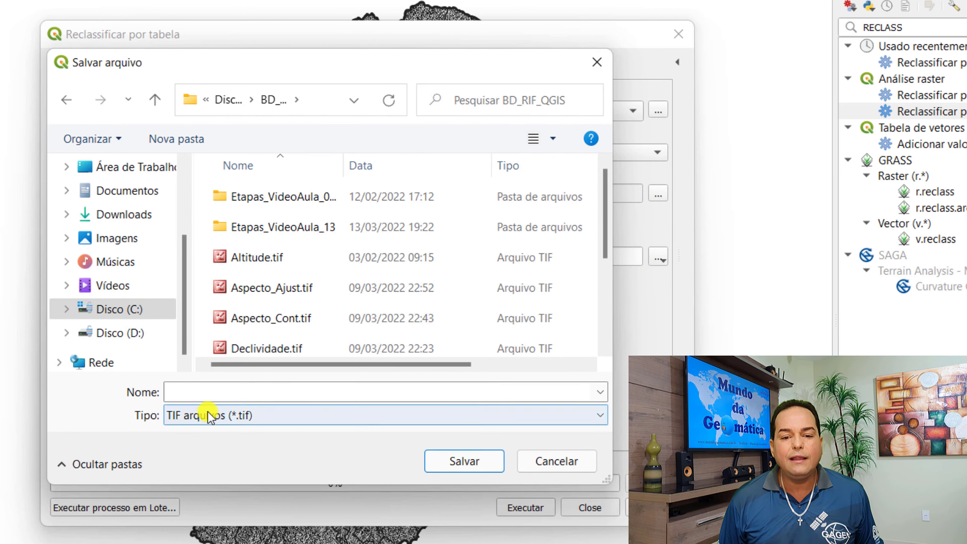
Save the output under the name Aspecto as a TIF file, and run the table reclassification through to closing its dialog.
{"action": "left_click", "coordinate": [205, 387]}
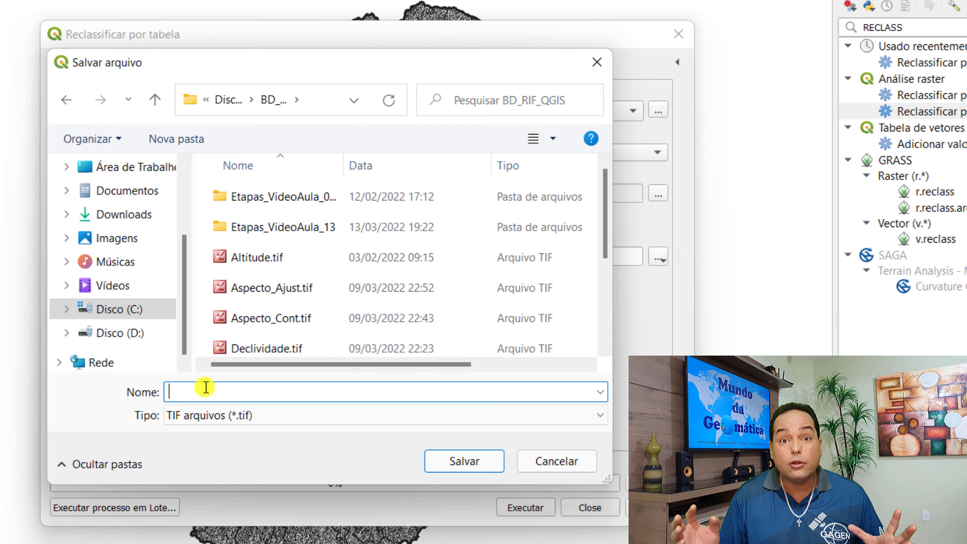
{"action": "type", "text": "A"}
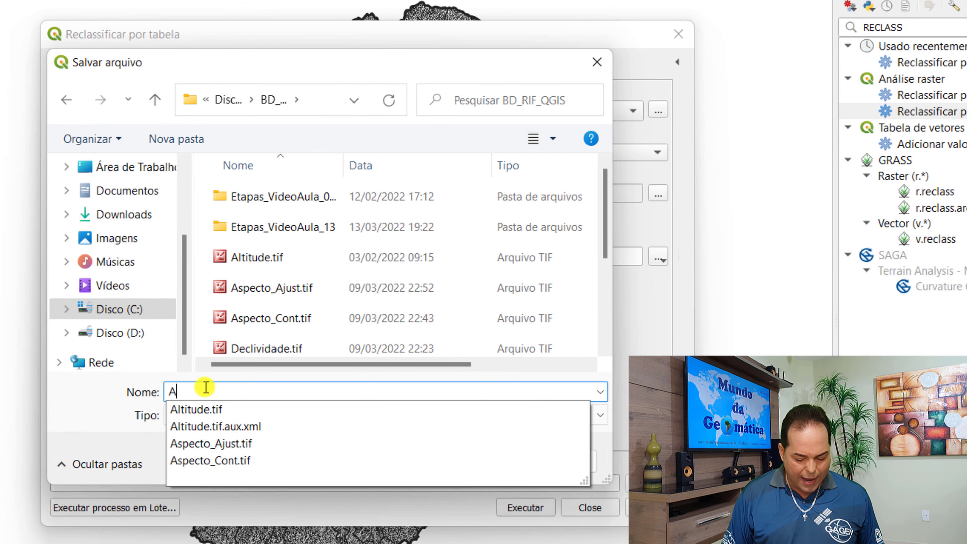
{"action": "type", "text": "s"}
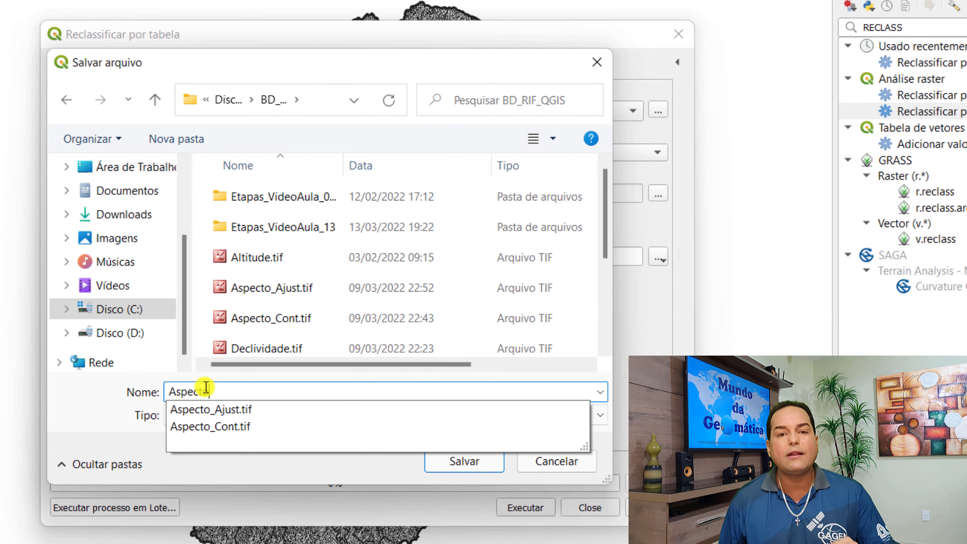
{"action": "type", "text": "pecto"}
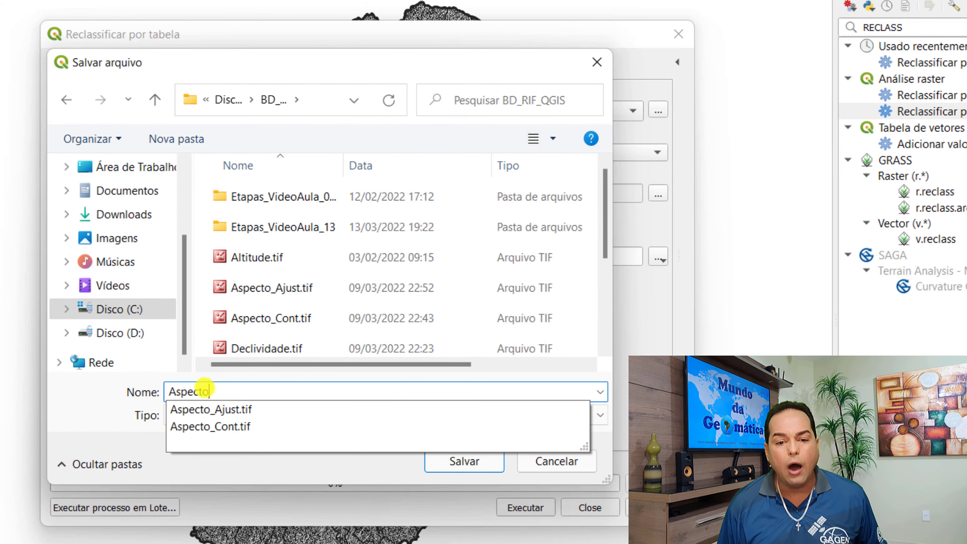
{"action": "left_click", "coordinate": [98, 398]}
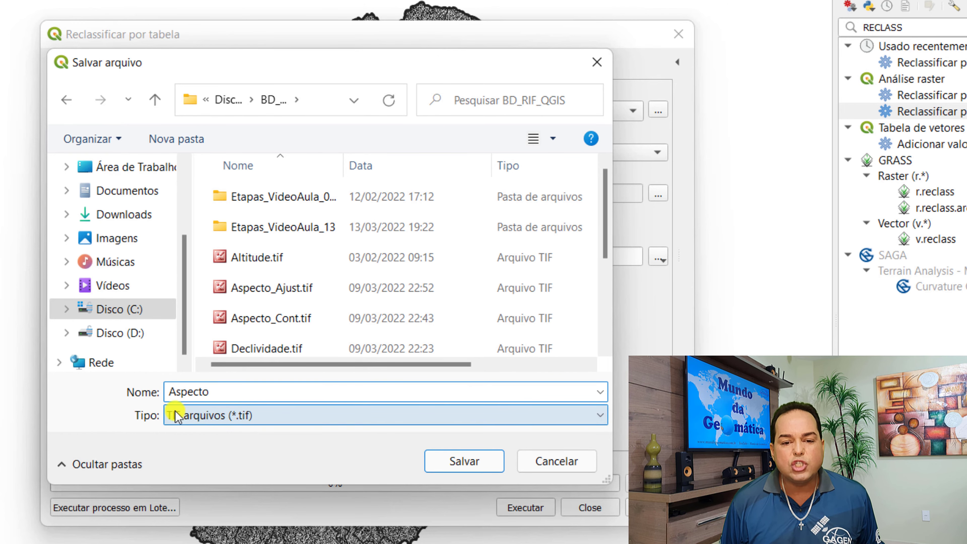
{"action": "left_click", "coordinate": [488, 462]}
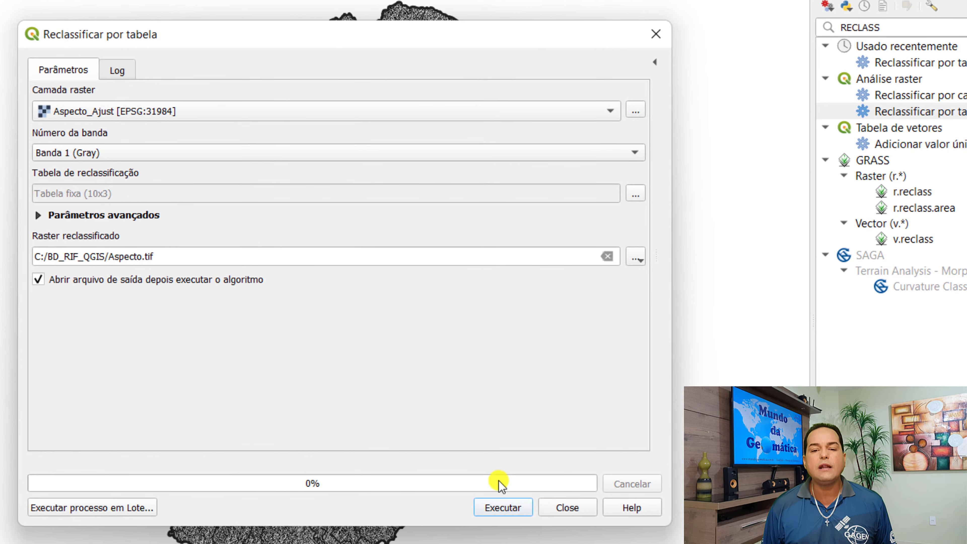
{"action": "left_click", "coordinate": [501, 508]}
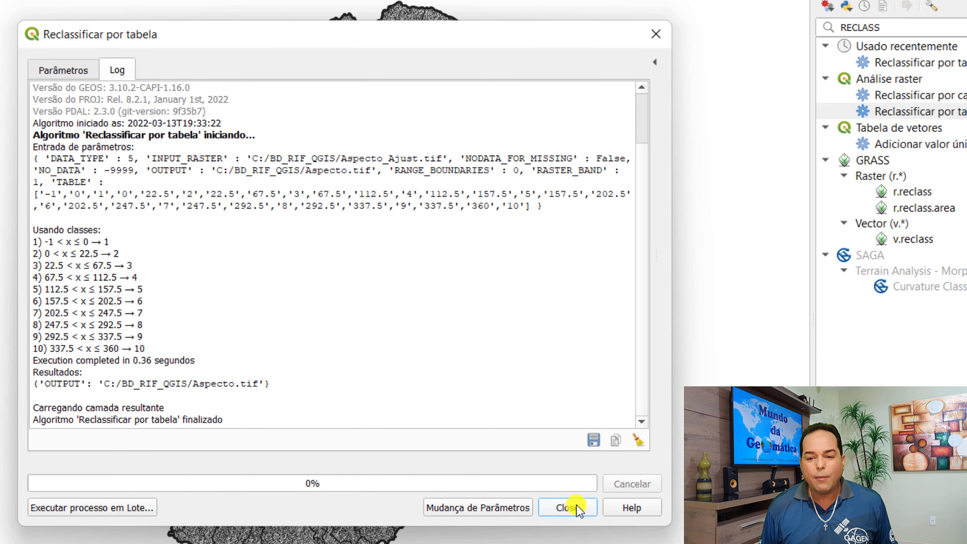
{"action": "left_click", "coordinate": [567, 507]}
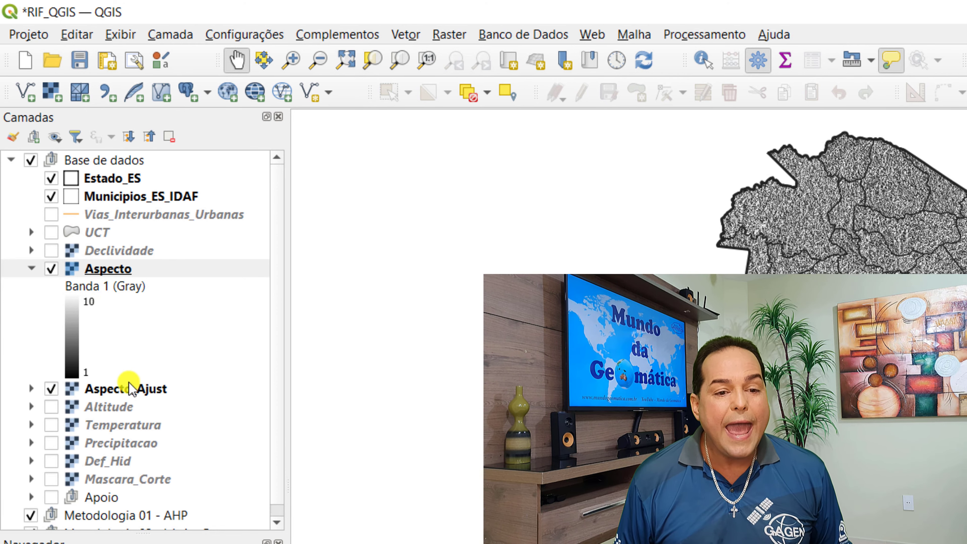
Move the Aspecto_Ajust layer into the Apoio group and leave that group collapsed.
{"action": "left_click", "coordinate": [131, 390]}
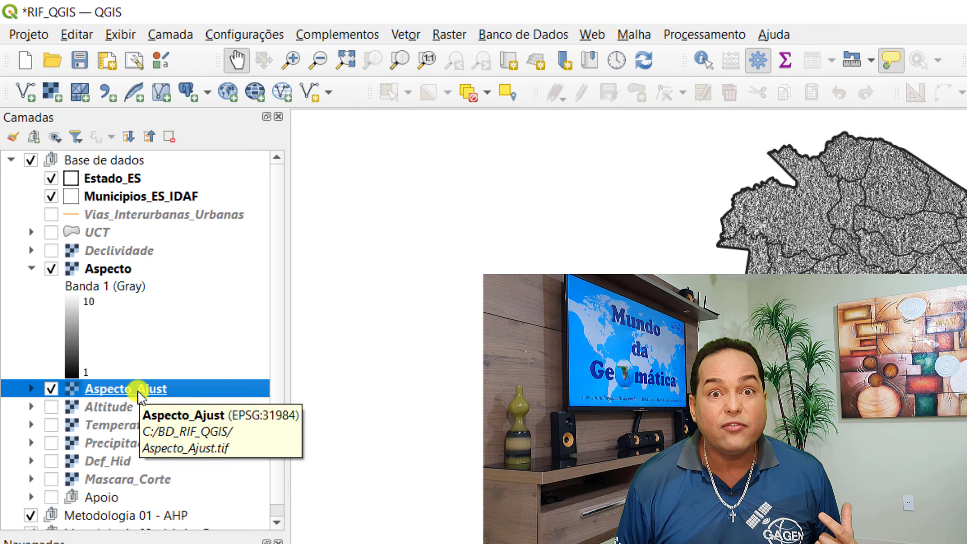
{"action": "left_click", "coordinate": [277, 522]}
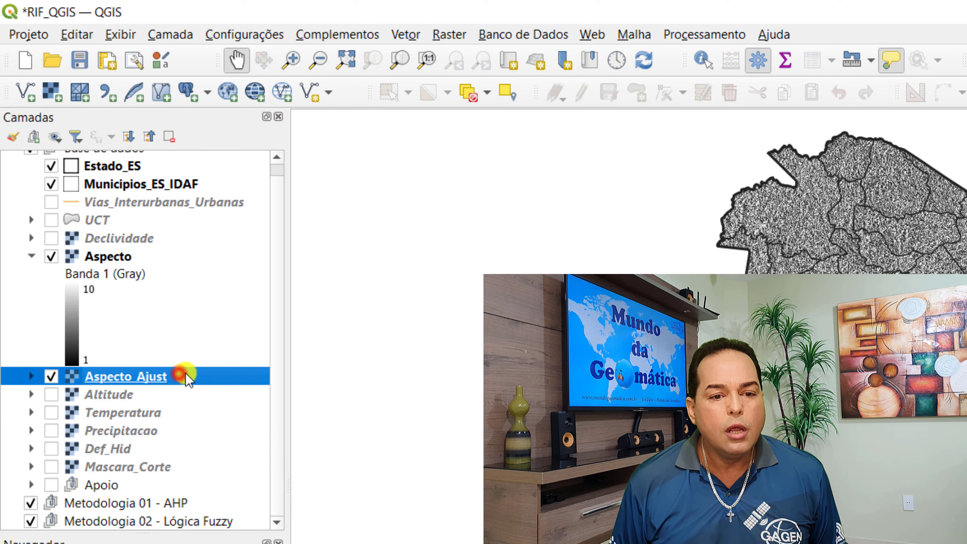
{"action": "left_click_drag", "start_coordinate": [179, 375], "coordinate": [251, 490]}
{"action": "left_click", "coordinate": [32, 479]}
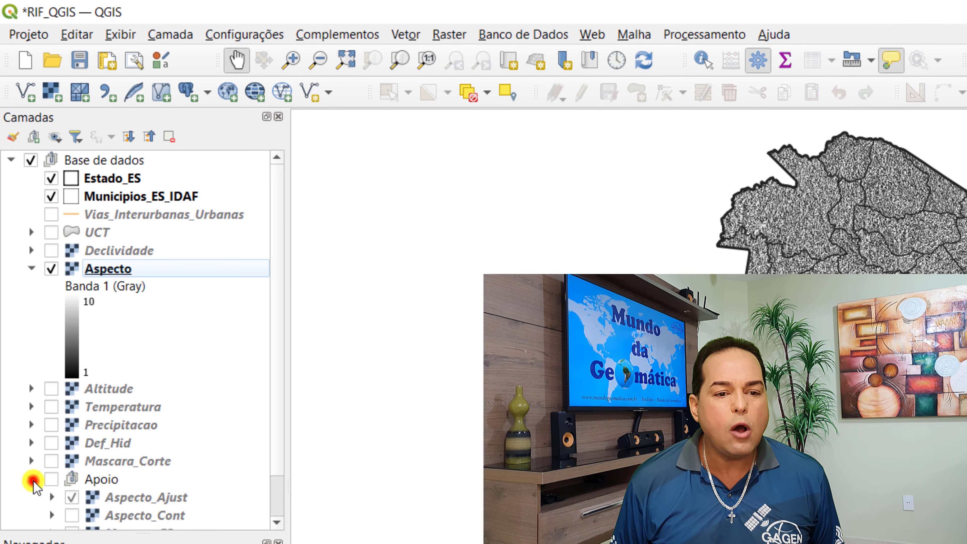
{"action": "scroll", "coordinate": [207, 502], "scroll_direction": "down", "scroll_amount": 1}
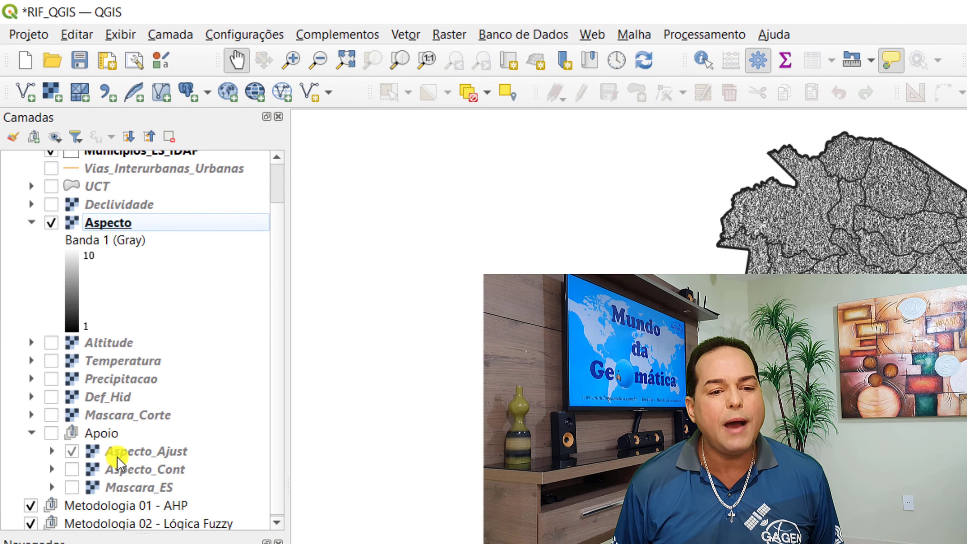
{"action": "left_click", "coordinate": [32, 433]}
Set the Aspecto layer's symbology to Paletizado/Valores únicos with random colors and classify all its unique values.
{"action": "left_click", "coordinate": [124, 267]}
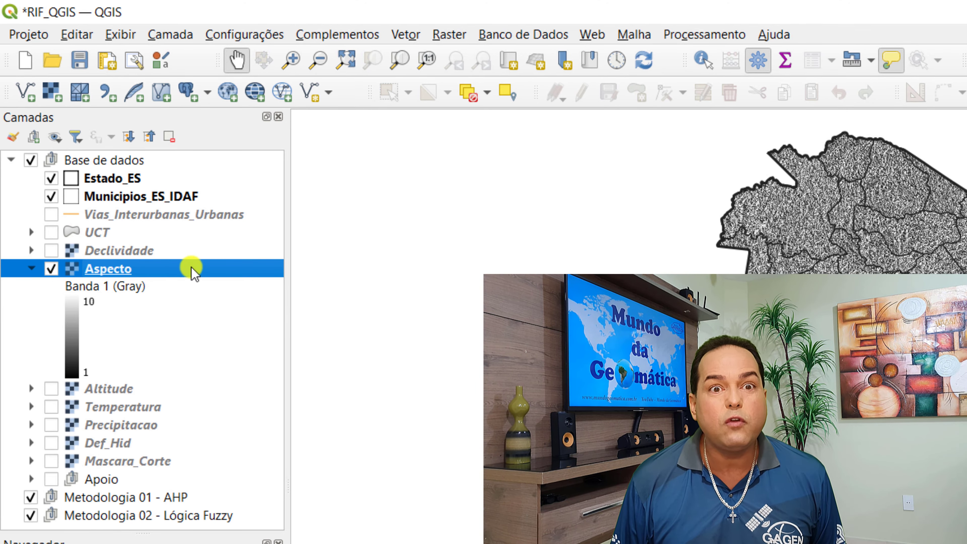
{"action": "double_click", "coordinate": [201, 268]}
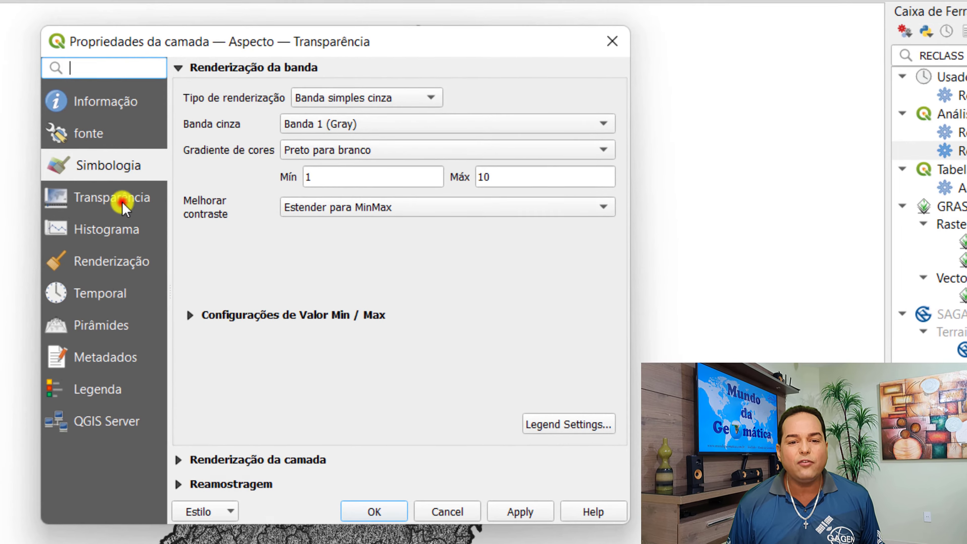
{"action": "left_click", "coordinate": [340, 186]}
{"action": "left_click", "coordinate": [118, 170]}
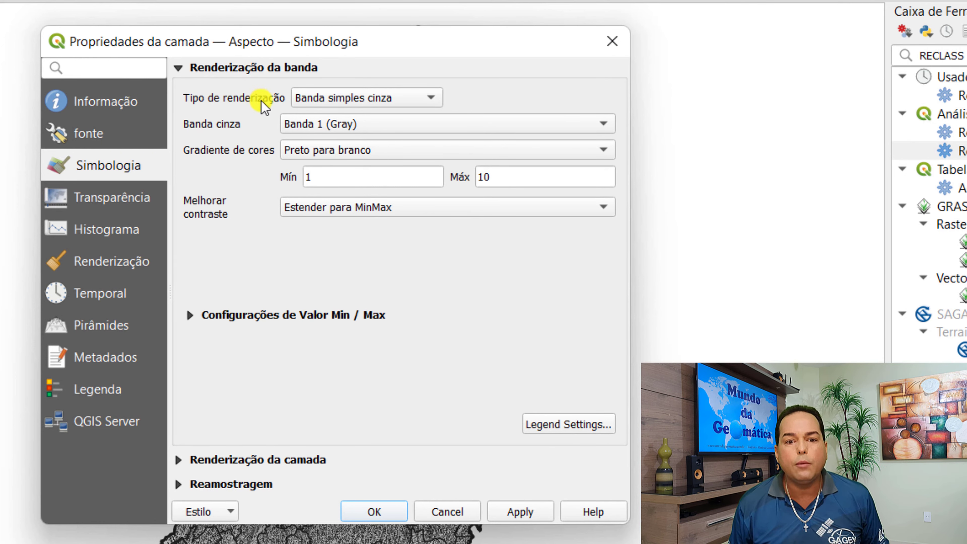
{"action": "left_click", "coordinate": [432, 98]}
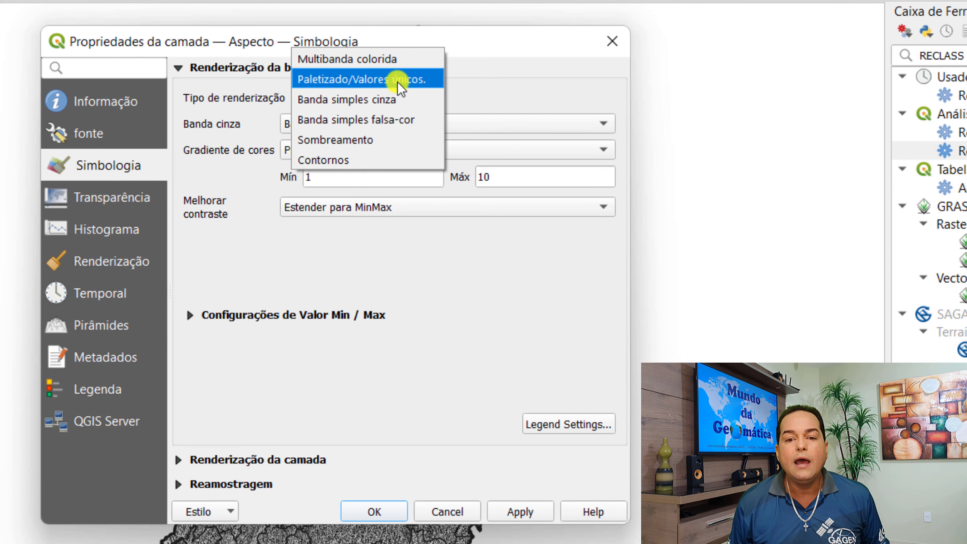
{"action": "left_click", "coordinate": [409, 78]}
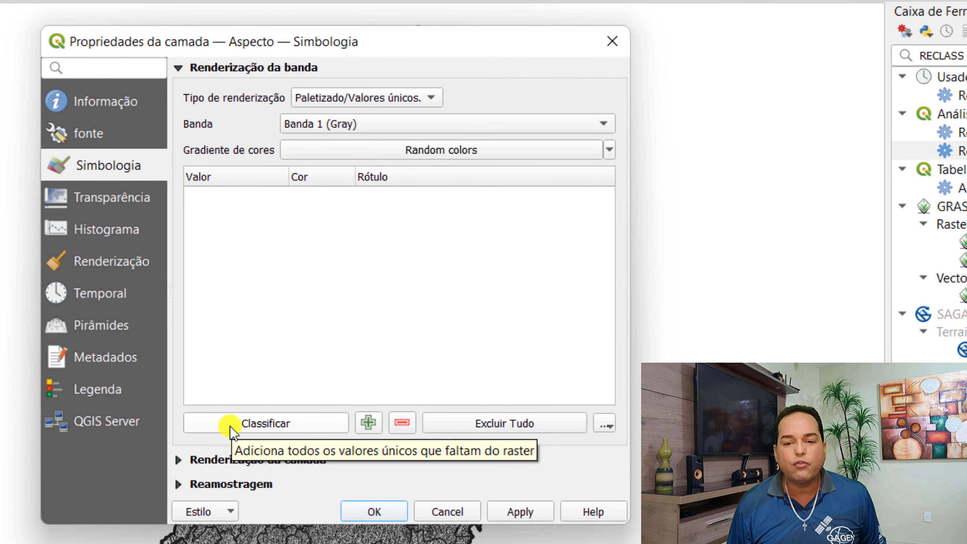
{"action": "left_click", "coordinate": [278, 428]}
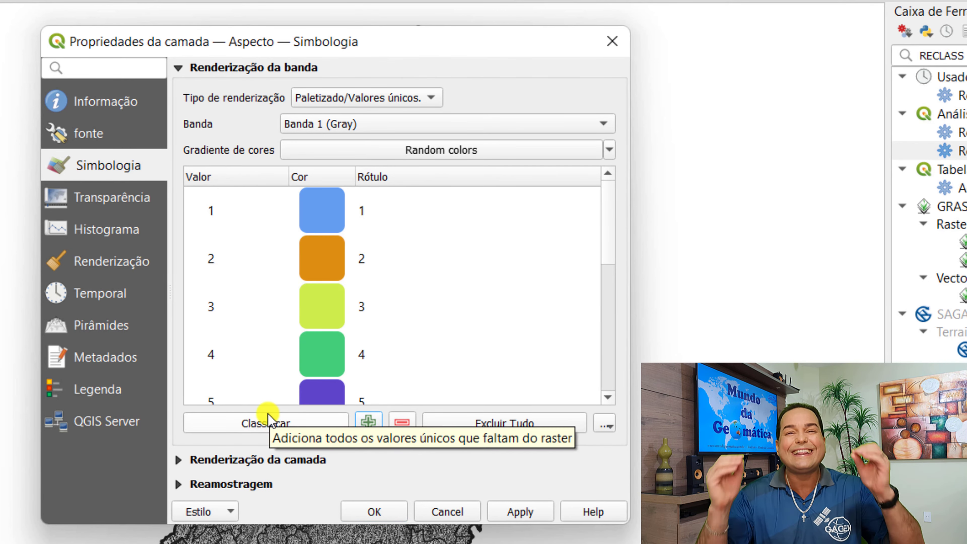